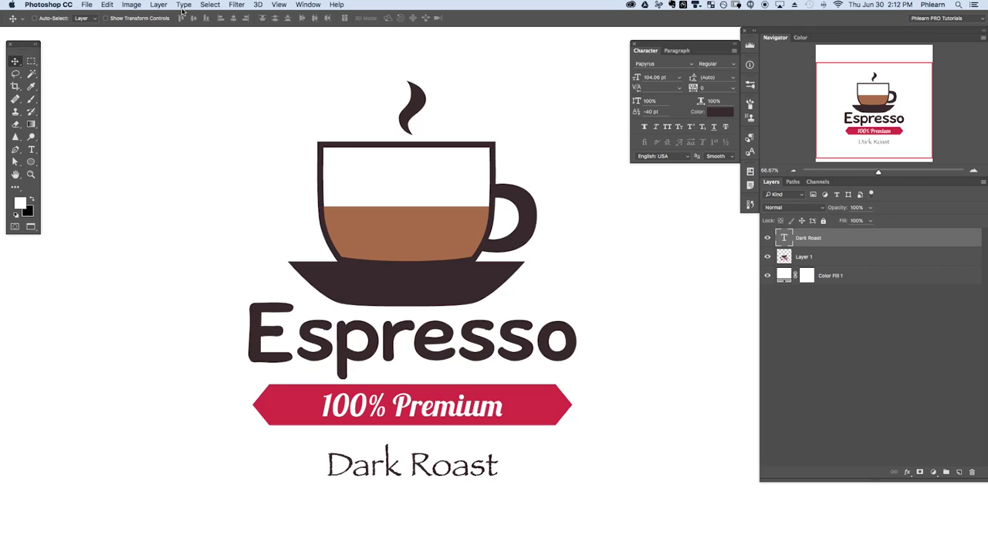
Step: Match the font of the word "Premium", trying suggested fonts and syncing Imperial URW Ultra Bold Oblique, Bookmania Bold Italic and Bookmania Black Italic from Typekit
left_click(184, 5)
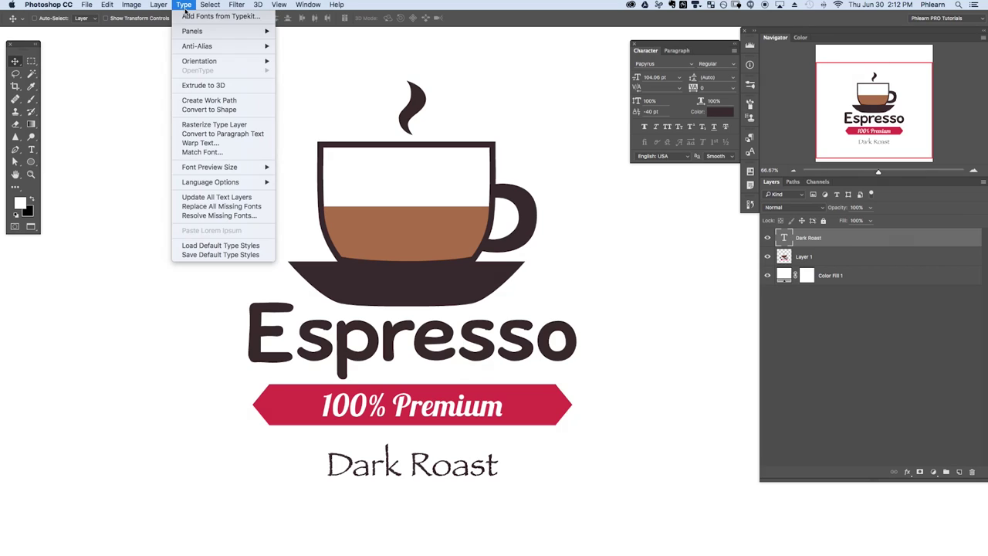
left_click(205, 152)
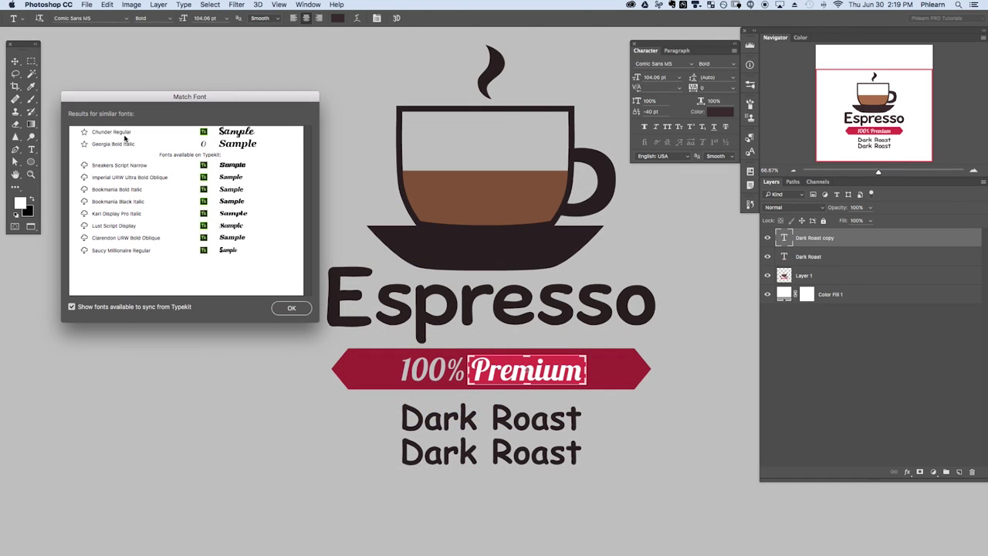
left_click(124, 134)
left_click(119, 145)
left_click(120, 177)
left_click(84, 189)
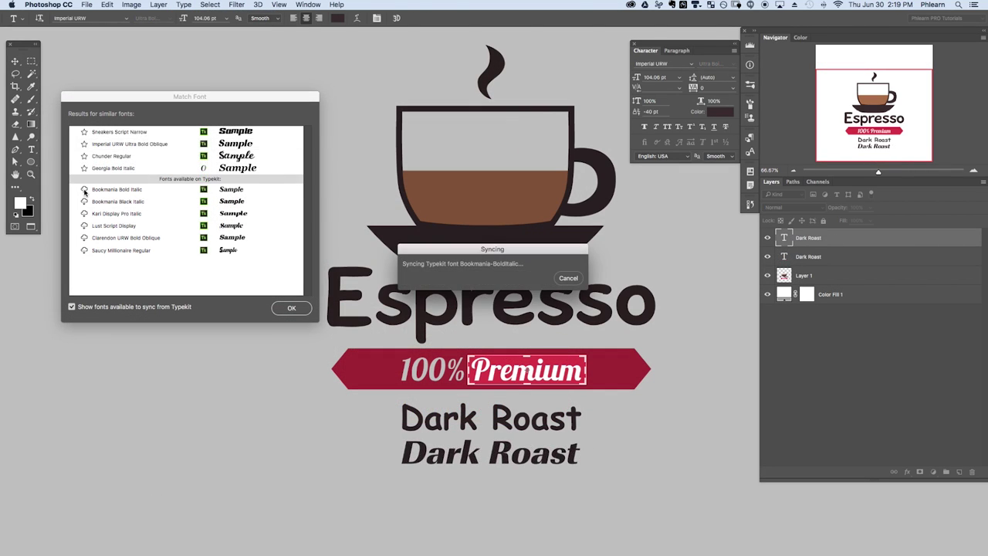
left_click(83, 201)
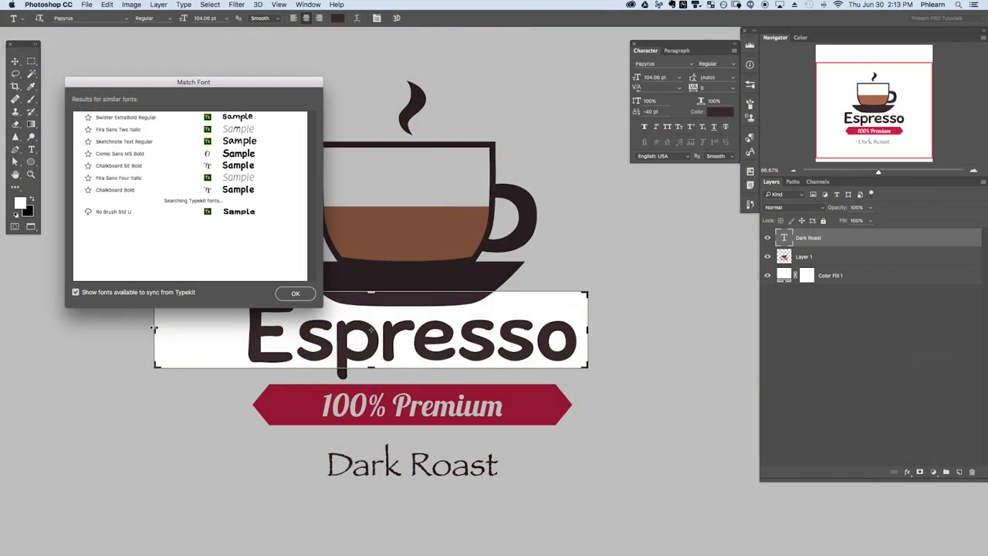
Step: Tighten the left edge of the Match Font selection box against the "E" of "Espresso"
left_click_drag(154, 332, 246, 332)
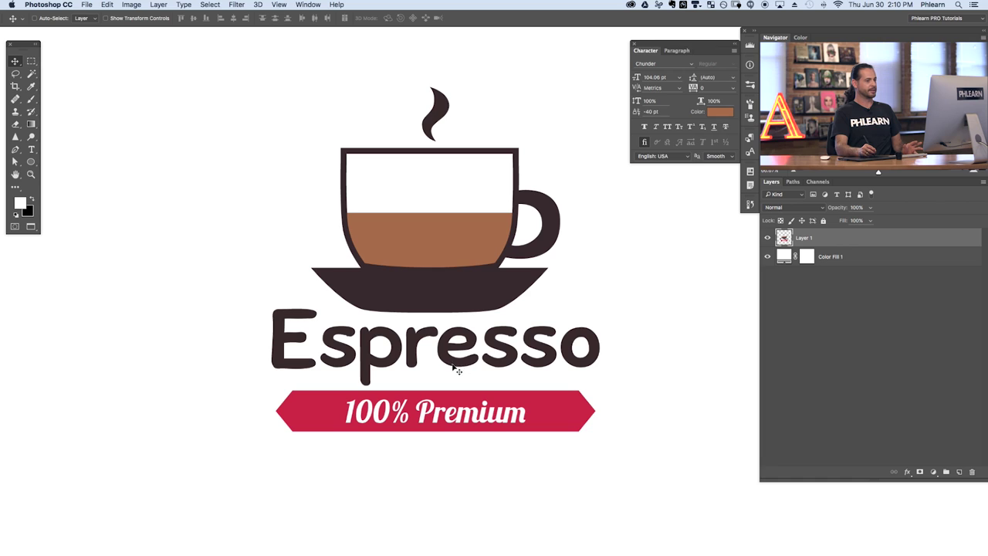
Step: Toggle the visibility of Layer 1 to check which parts of the logo it holds
left_click(770, 238)
left_click(769, 238)
left_click(768, 238)
left_click(768, 238)
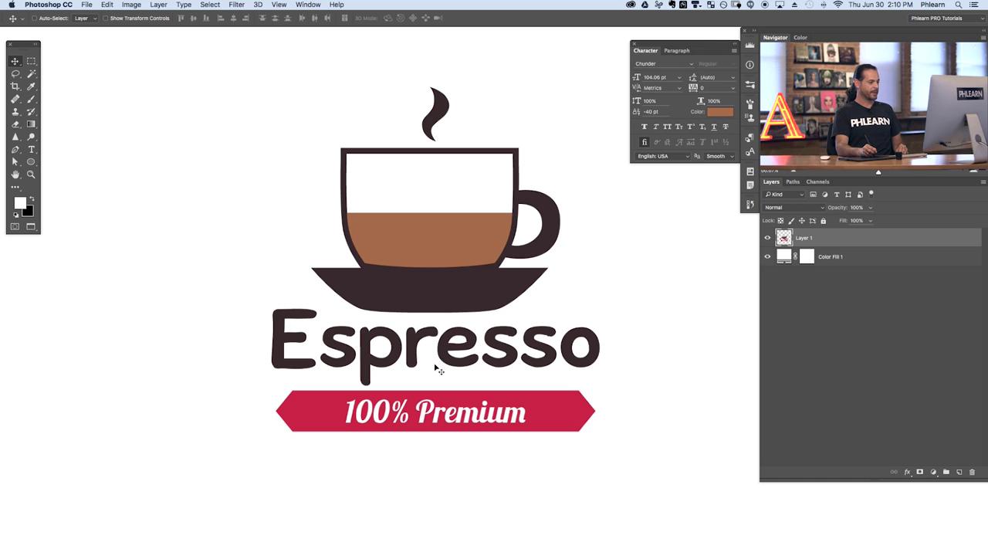
Step: Add a new text layer reading "Dark Roast" below the red 100% Premium banner
scroll(433, 391, "down", 2)
key("t")
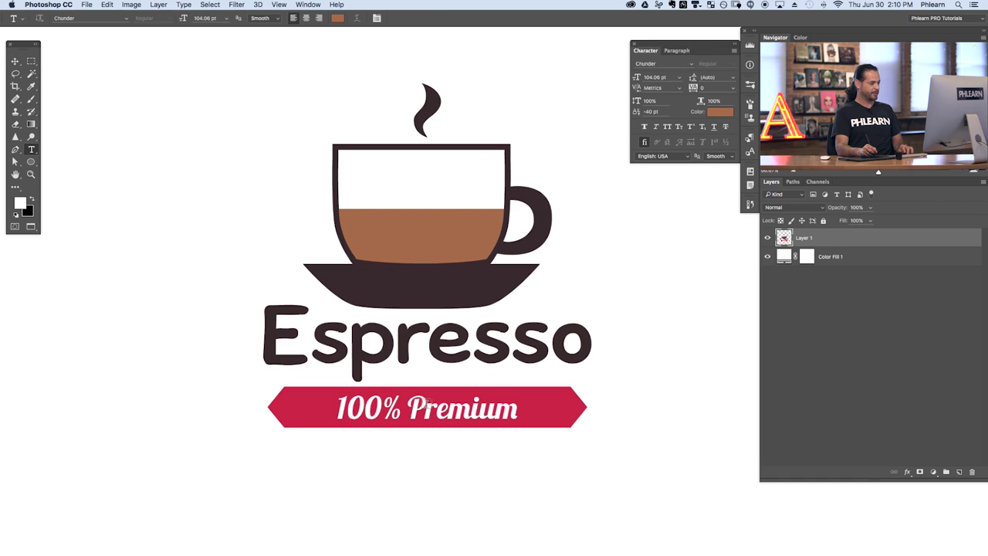
left_click(366, 459)
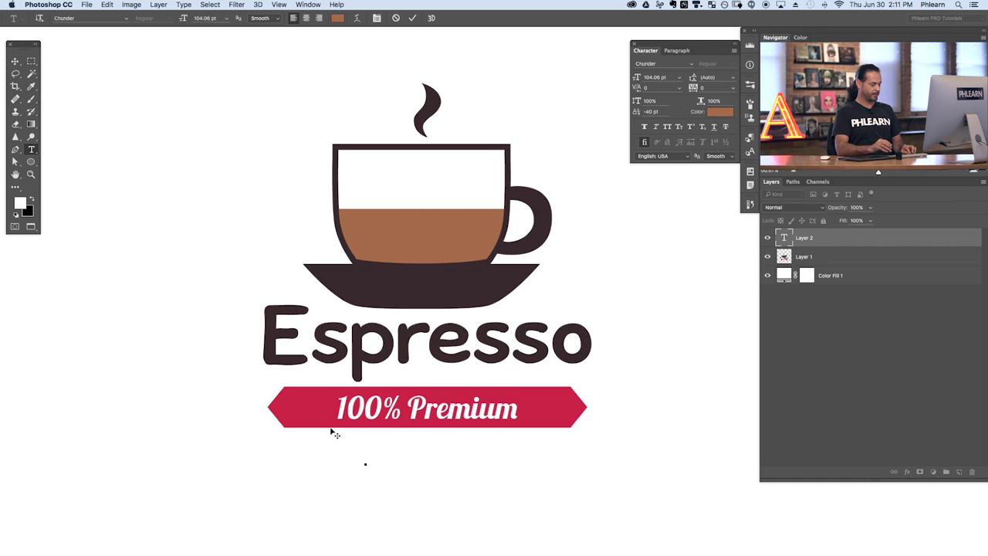
type("Da")
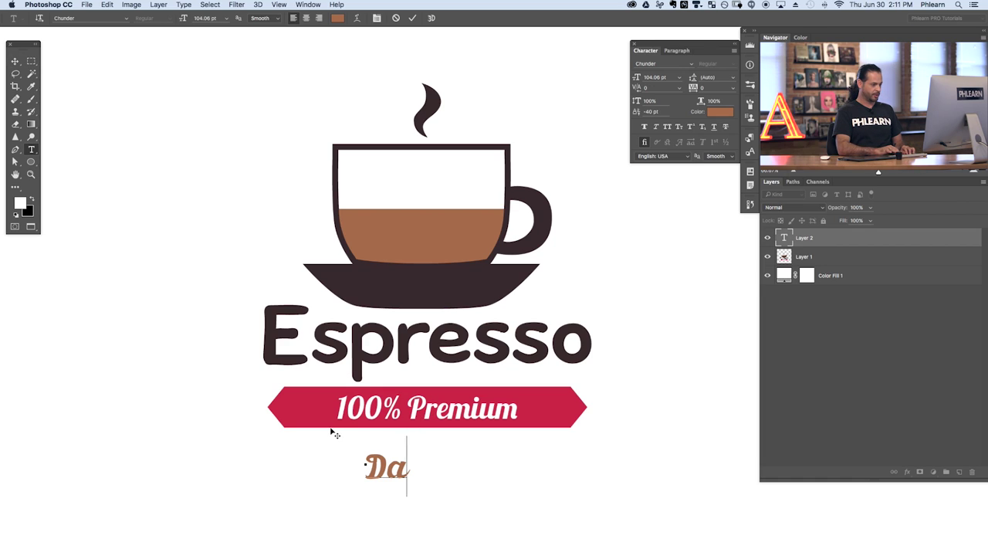
type("rk Roast")
key("super+Return")
key("v")
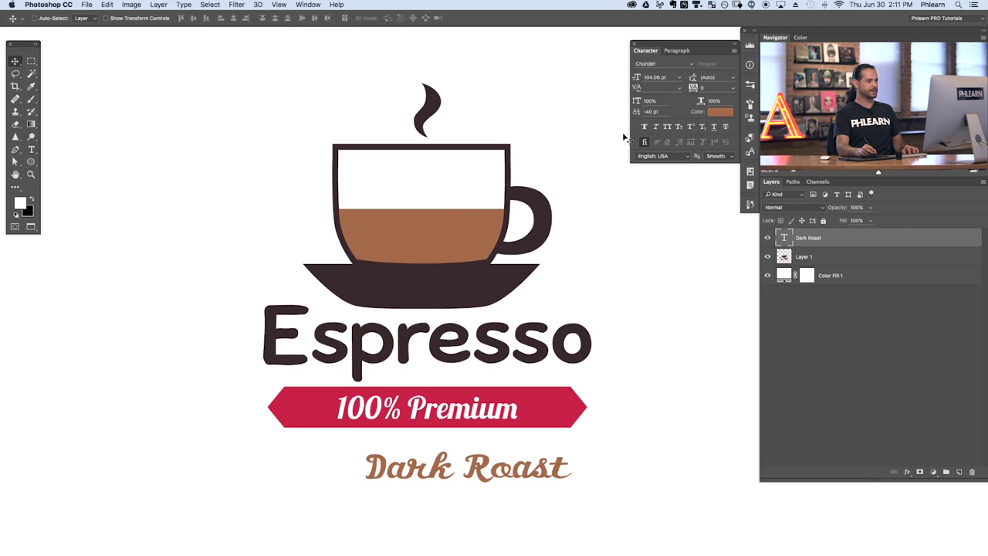
Step: Set the "Dark Roast" text to the Papyrus font and centre its paragraph alignment
left_click(692, 63)
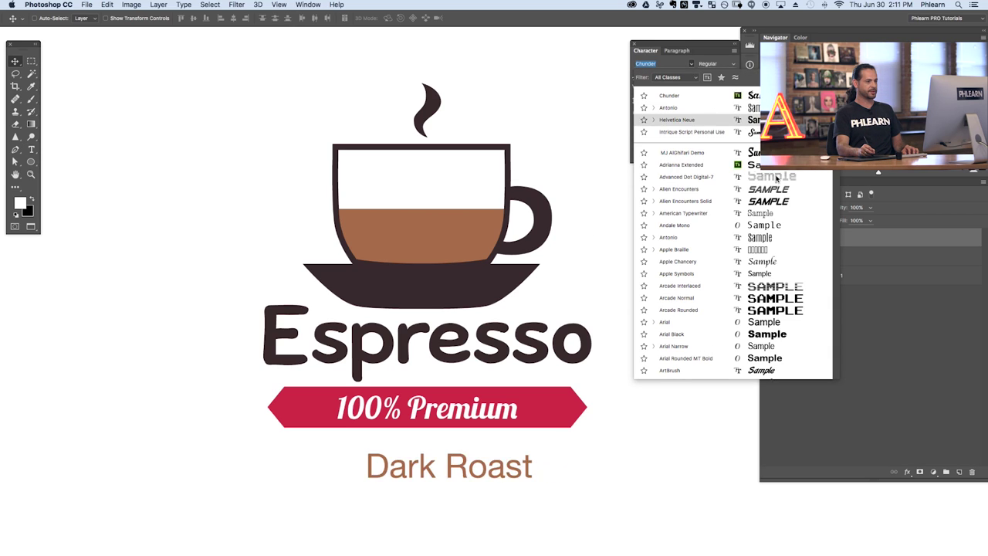
scroll(710, 193, "down", 10)
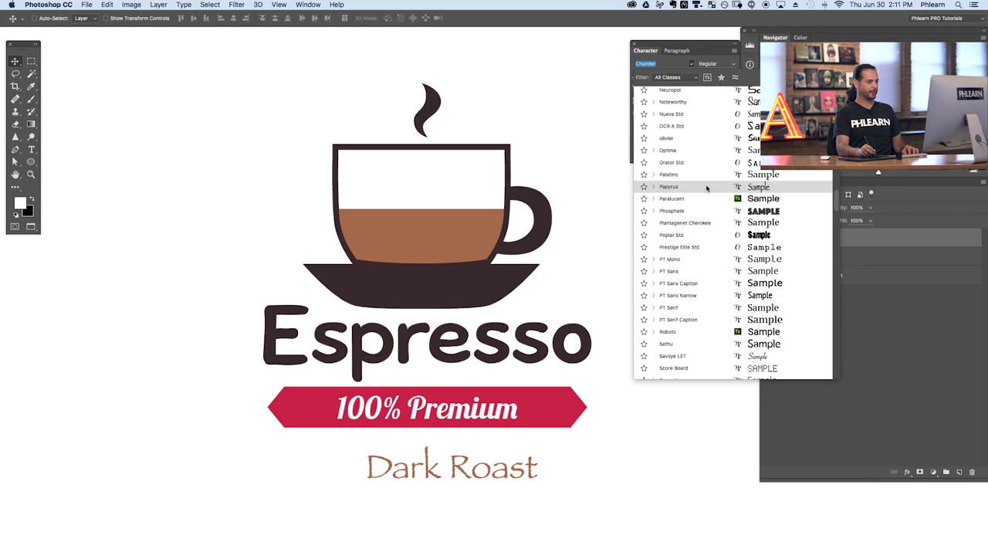
left_click(707, 188)
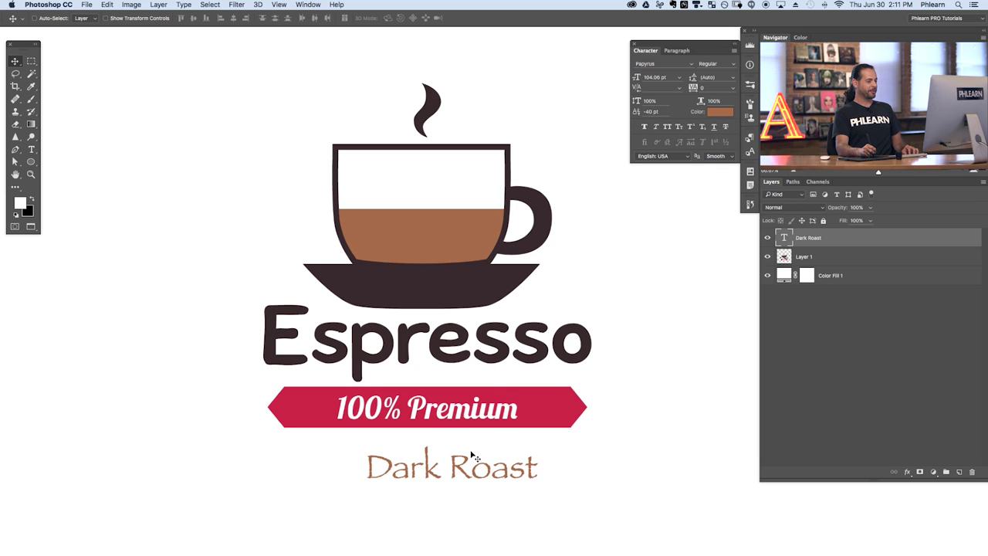
left_click(678, 51)
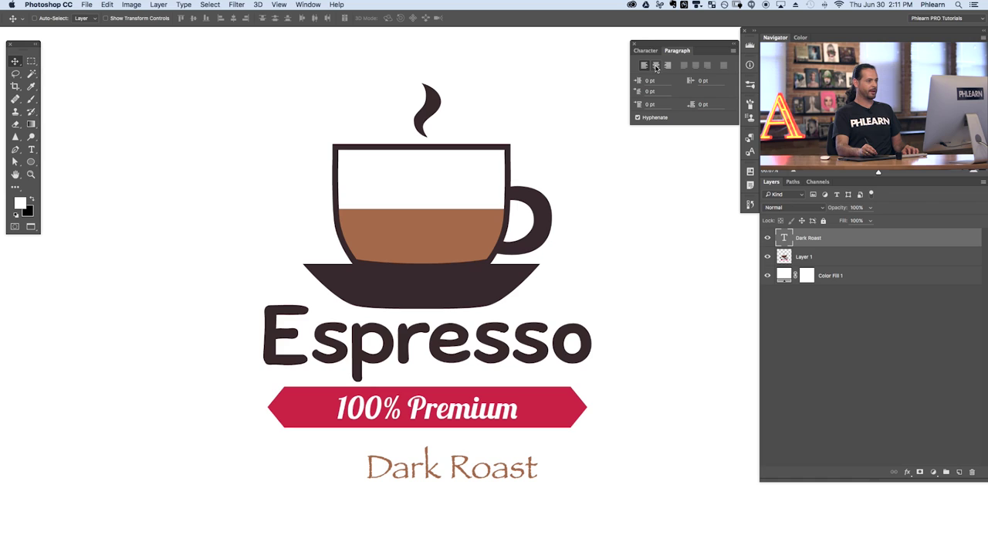
left_click(658, 67)
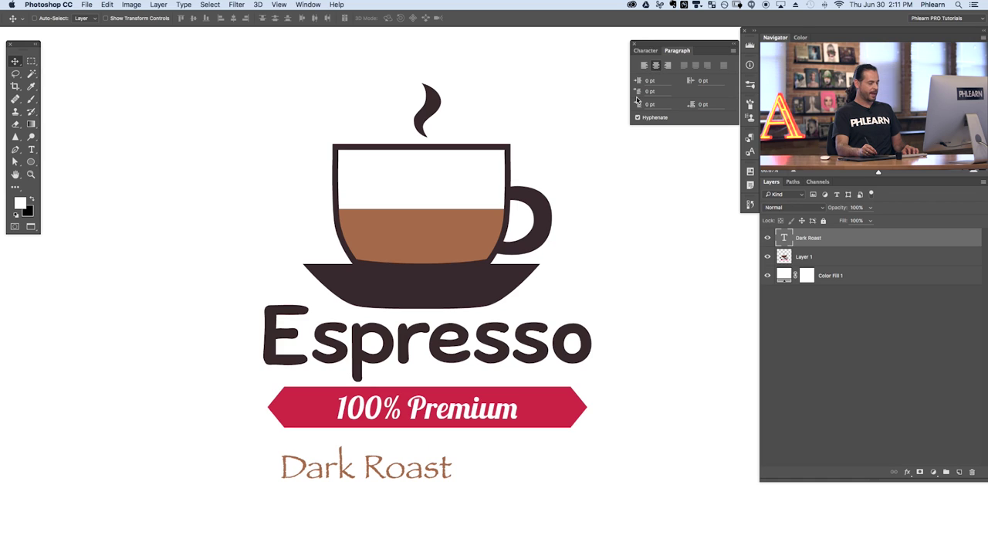
Step: Draw a rectangular selection spanning the full width of the red 100% Premium banner
left_click(31, 61)
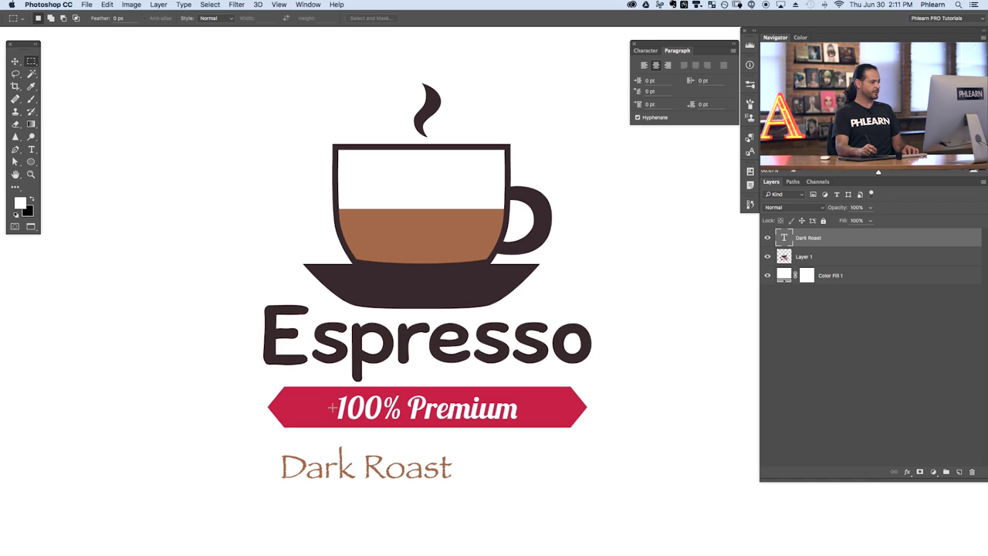
left_click_drag(278, 385, 421, 434)
left_click_drag(581, 438, 588, 440)
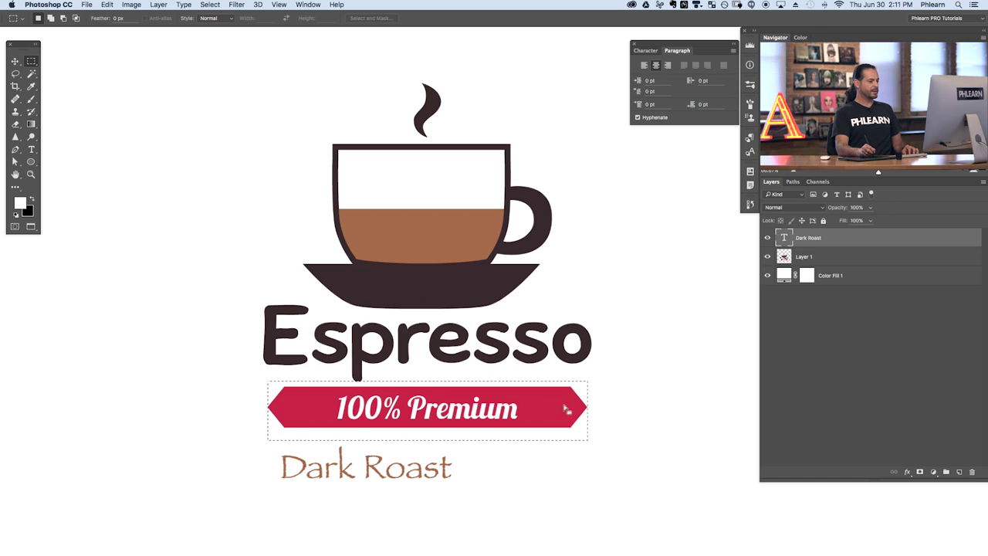
Step: Check the Dark Roast layer by toggling it, align its horizontal centre to the banner selection, and deselect
left_click(769, 238)
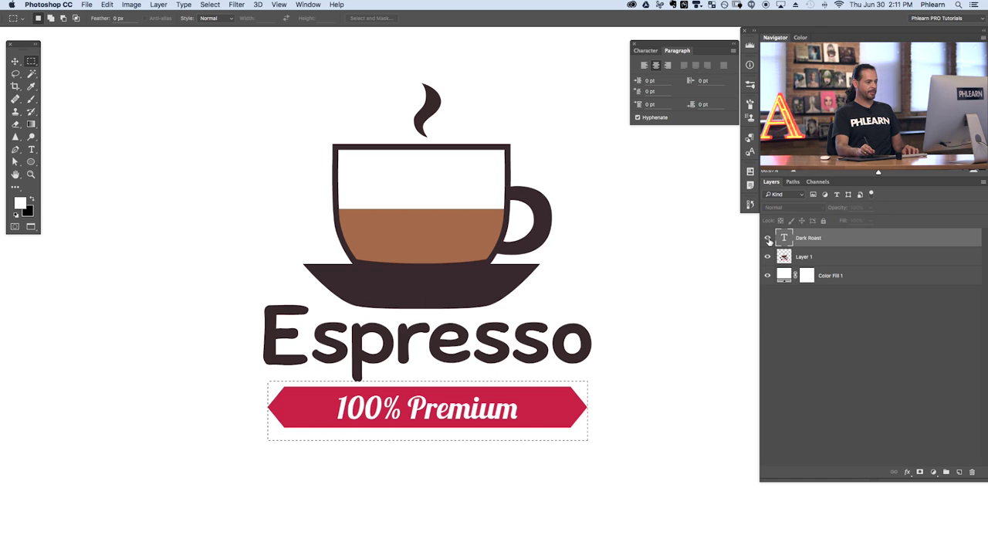
left_click(768, 237)
left_click(768, 238)
left_click(768, 238)
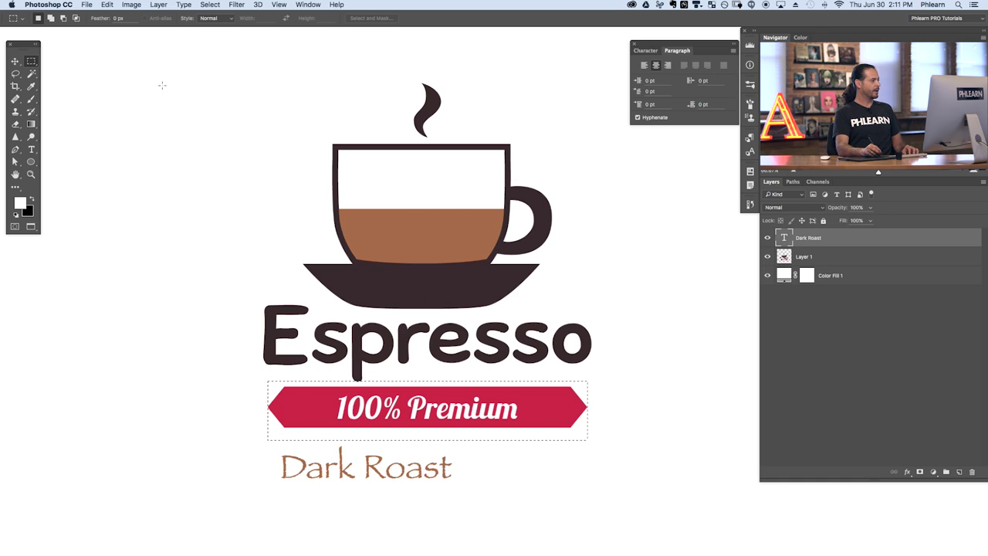
left_click(15, 65)
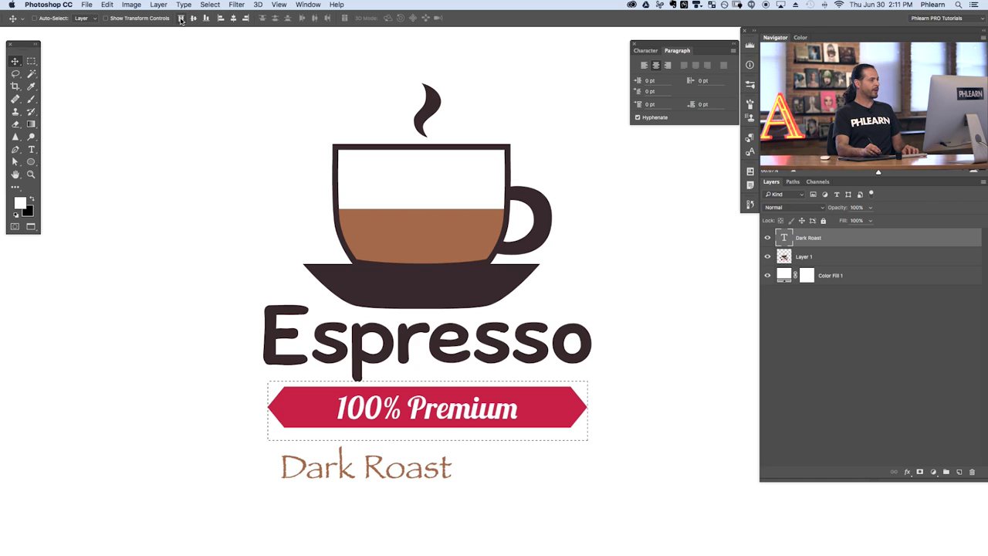
left_click(233, 19)
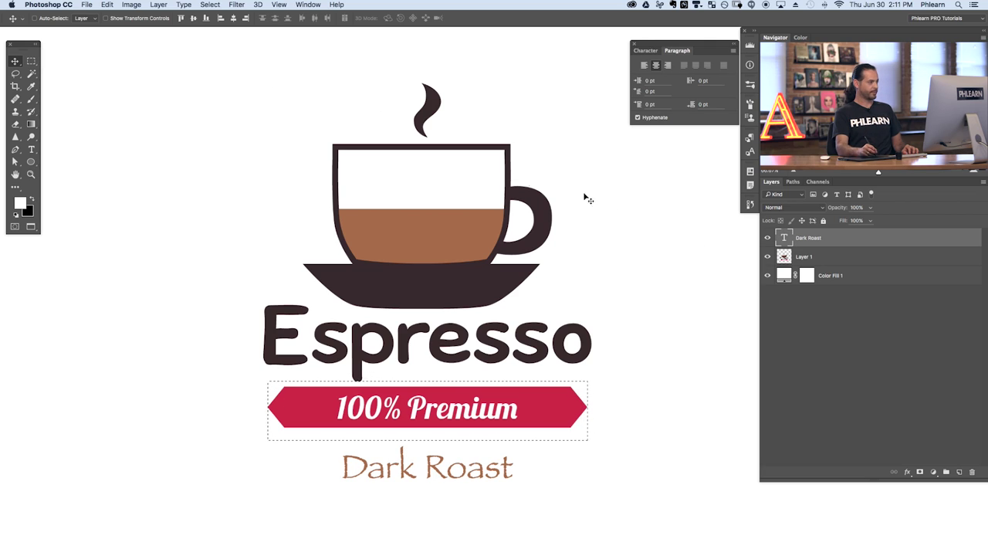
key("super+d")
Step: Try replacing the "Dark Roast" wording with "light roast" and discard the text edit
double_click(783, 238)
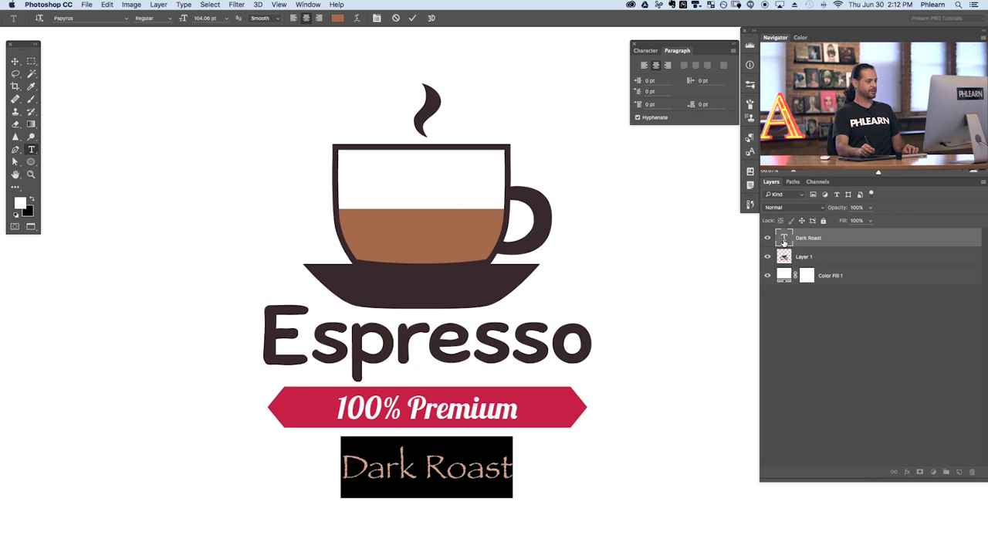
key("super+h")
type("light ros")
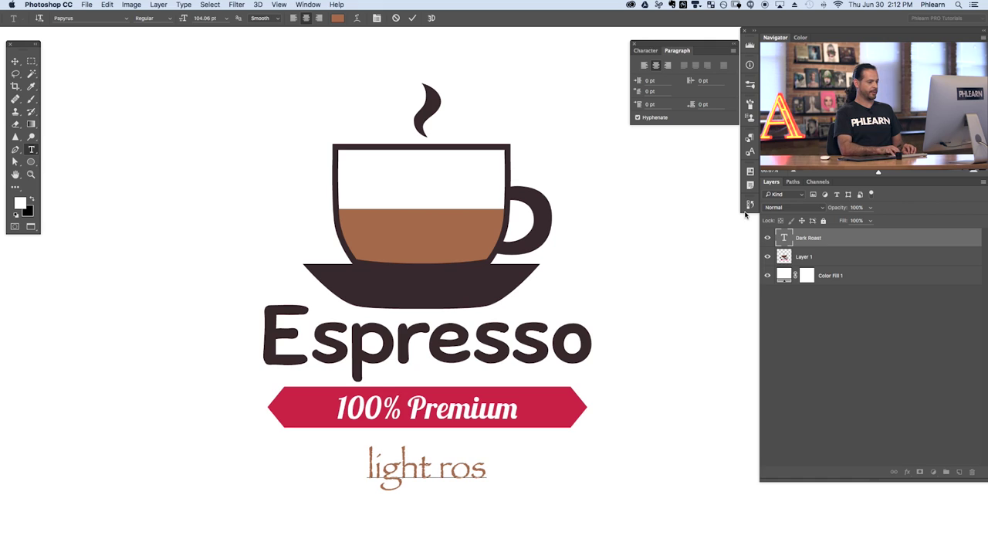
key("BackSpace")
type("ast")
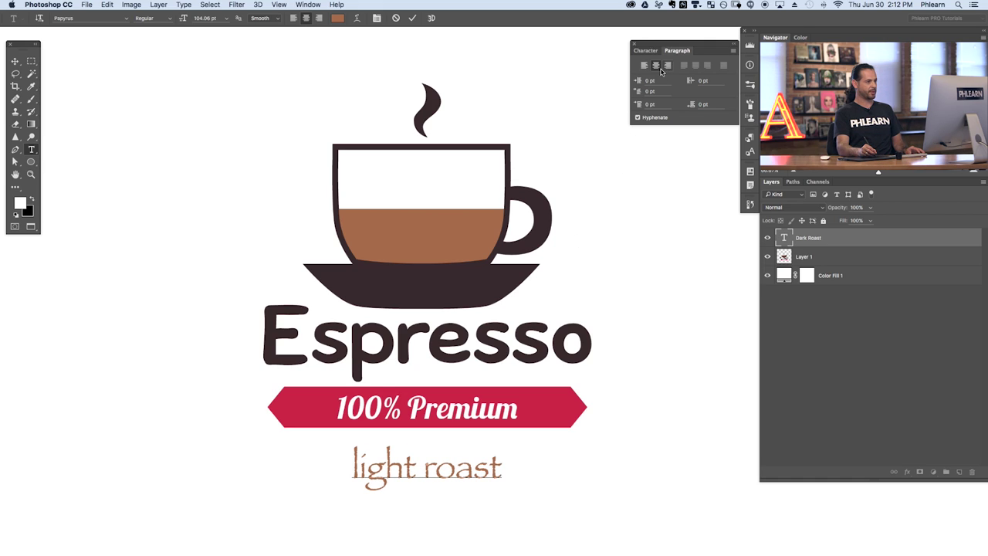
key("Escape")
key("v")
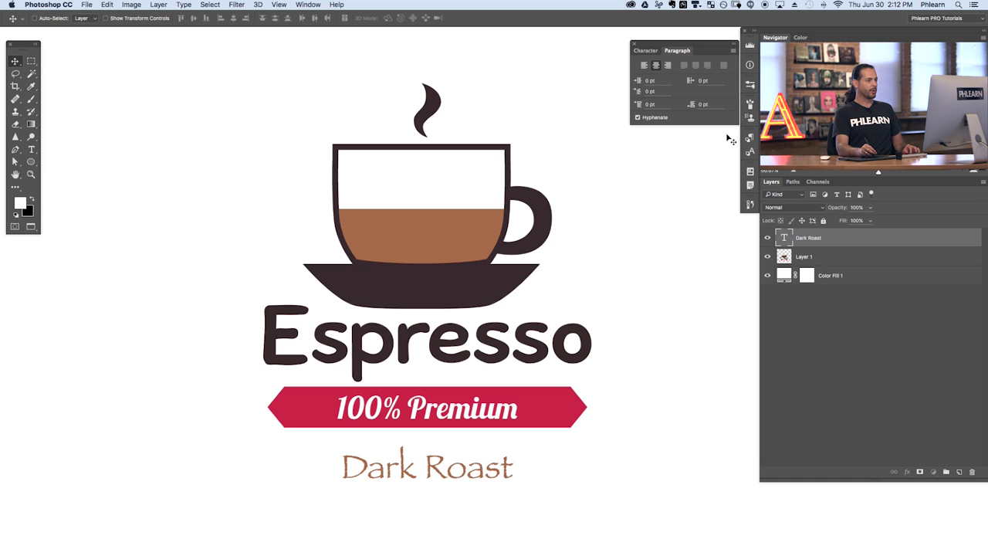
Step: Recolour the "Dark Roast" text to the dark brown 372a2b sampled from the saucer
left_click(647, 50)
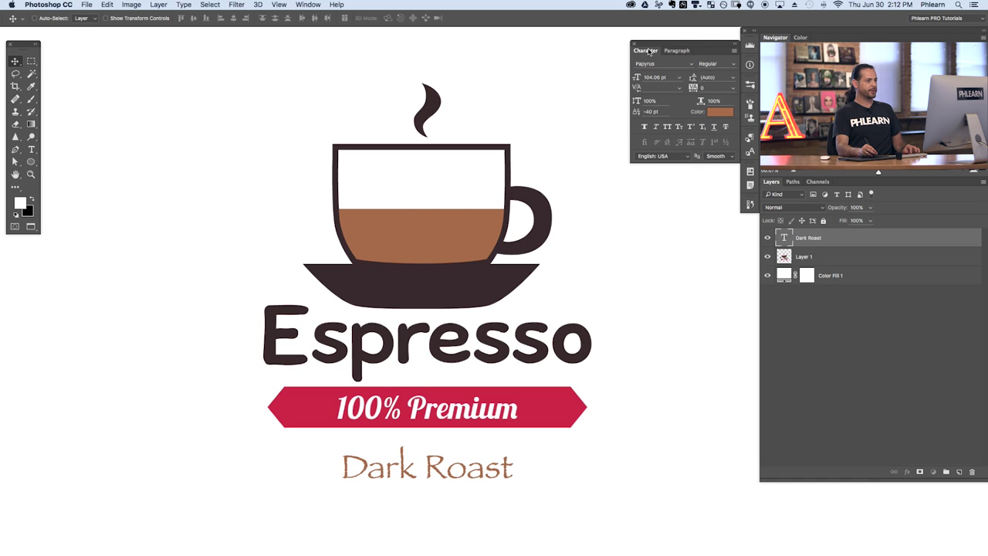
left_click(309, 5)
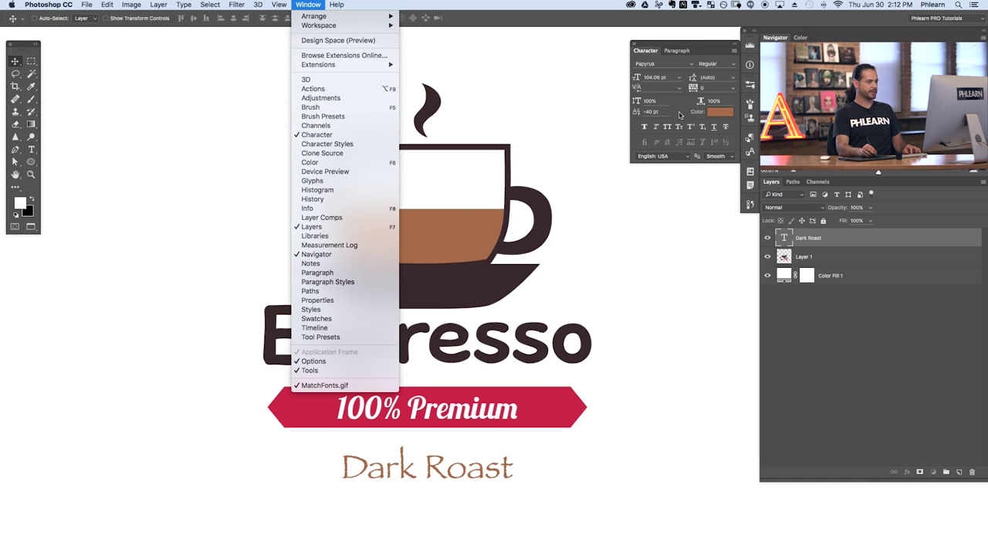
left_click(470, 137)
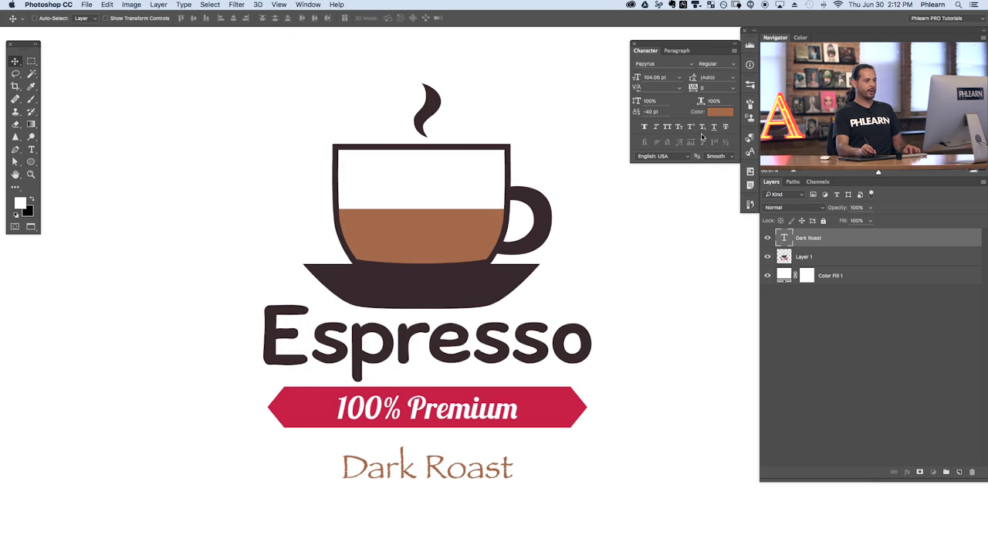
left_click(719, 113)
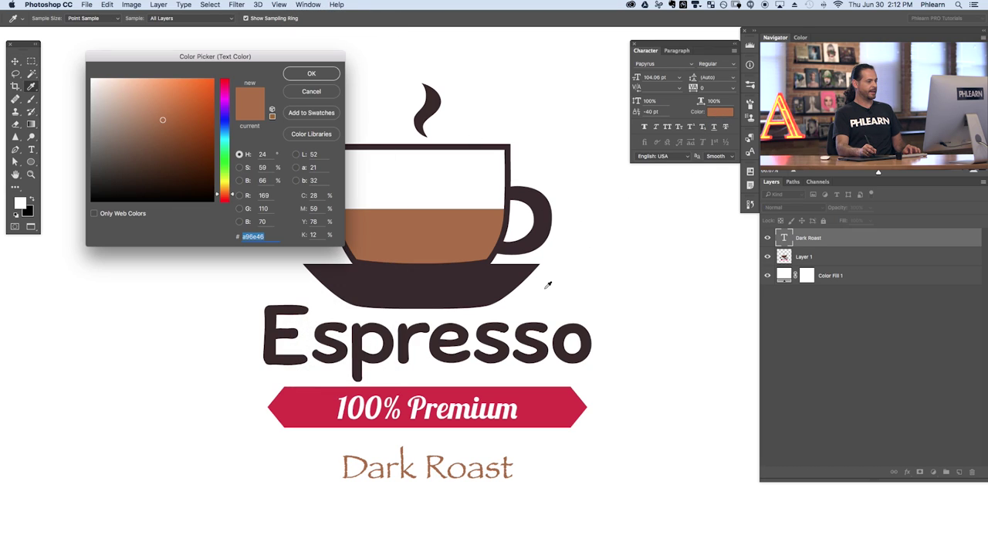
left_click(460, 290)
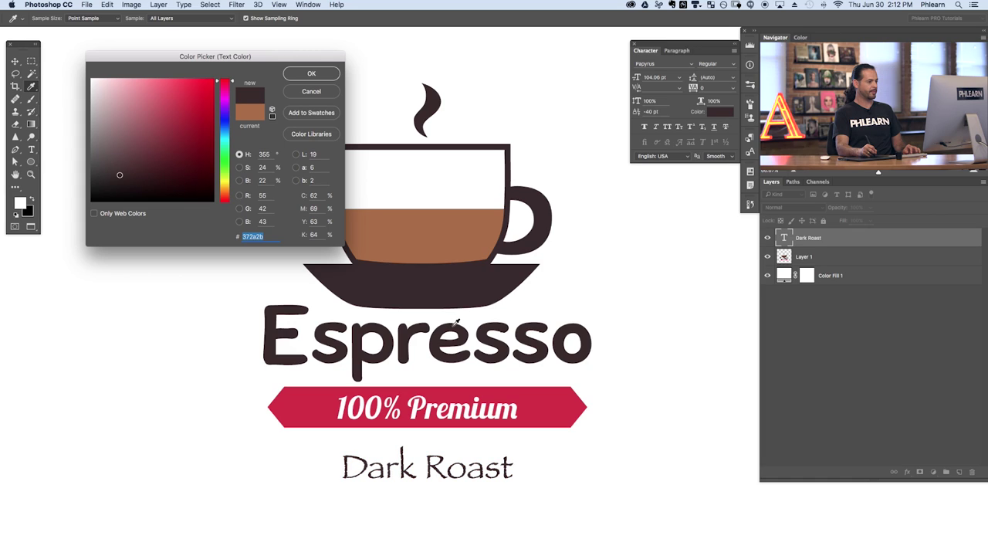
left_click(316, 77)
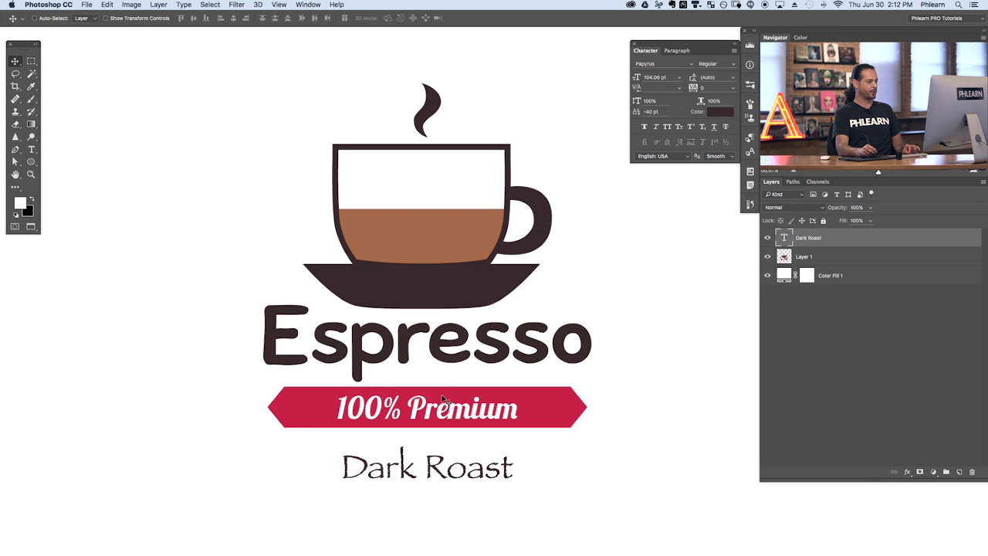
Step: Compare the logo with and without the Dark Roast text layer
scroll(520, 427, "right", 2)
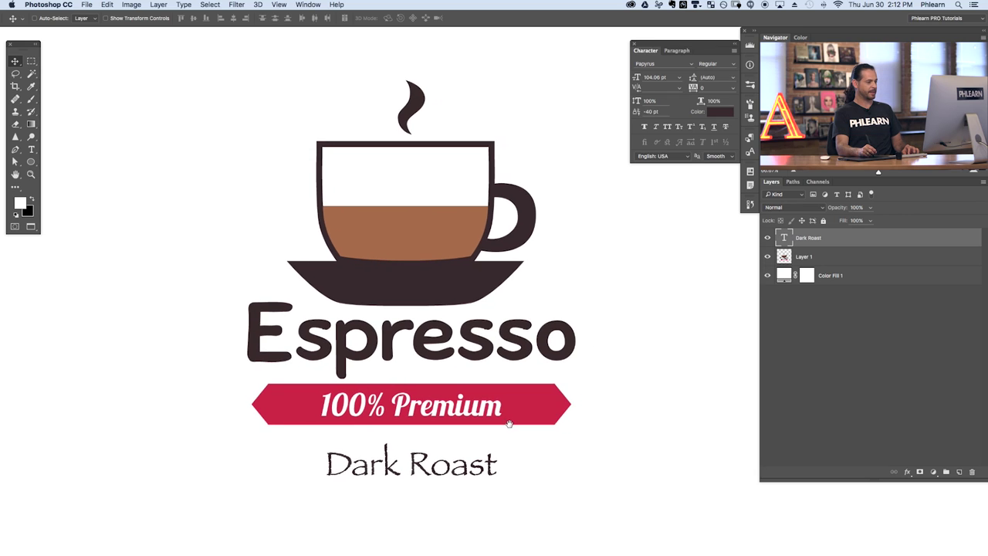
left_click(769, 238)
left_click(768, 238)
left_click(768, 238)
left_click(768, 238)
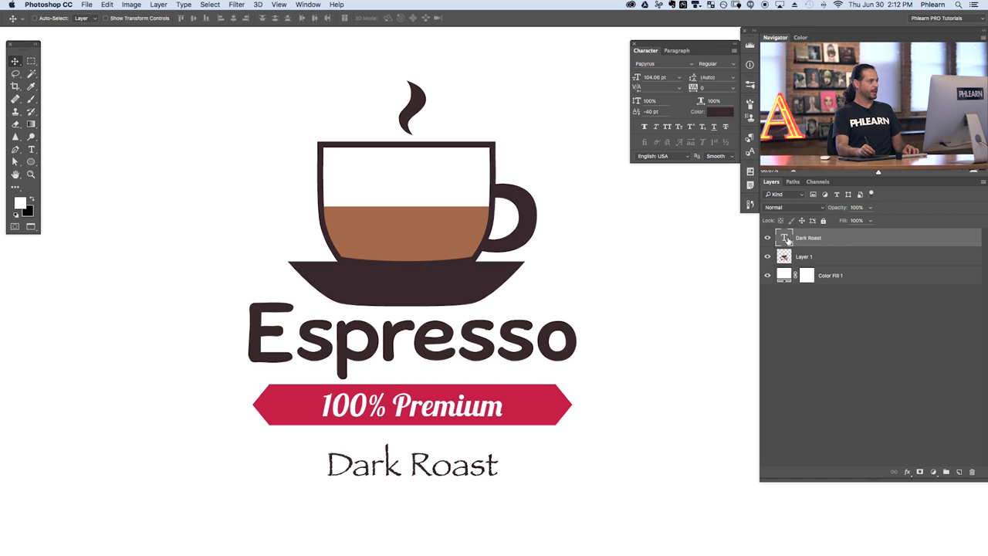
Step: Start Match Font and fit its selection box tightly around the "Espresso" lettering
left_click(184, 6)
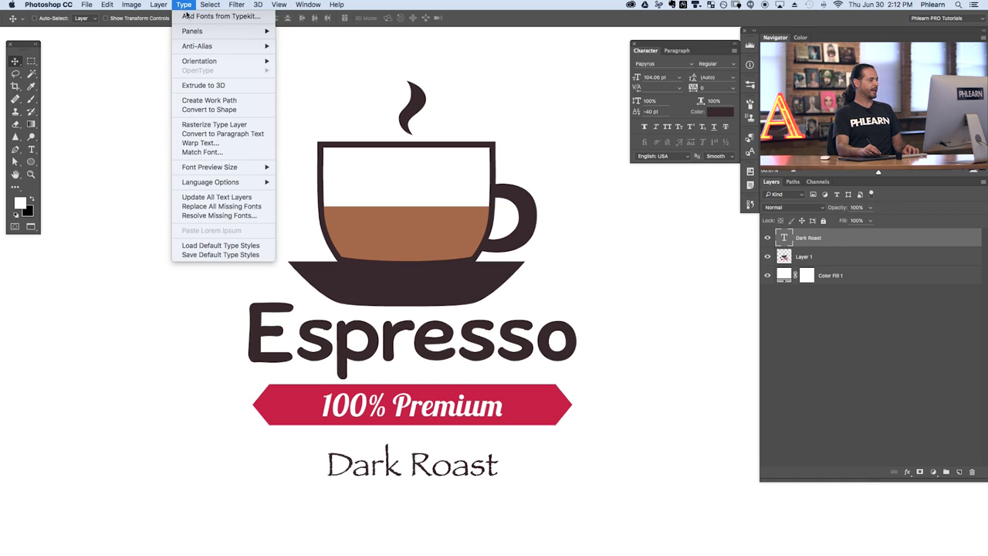
left_click(207, 154)
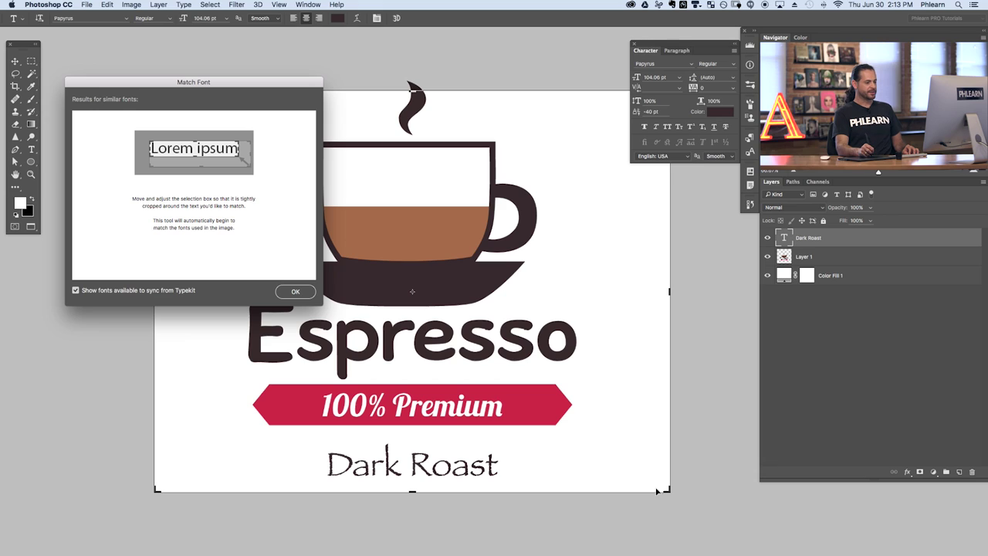
left_click_drag(668, 491, 587, 366)
left_click_drag(370, 90, 368, 291)
left_click_drag(154, 330, 244, 330)
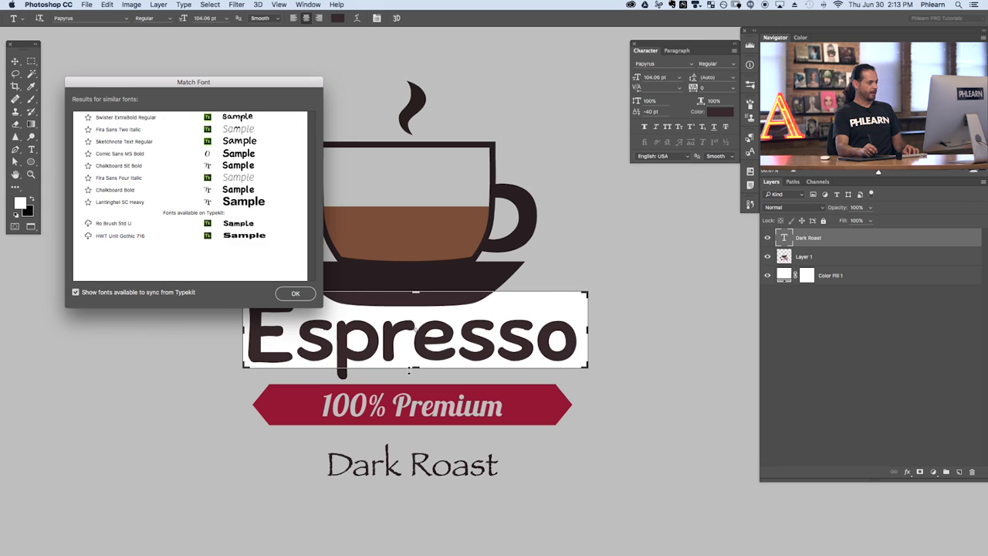
left_click_drag(417, 369, 417, 380)
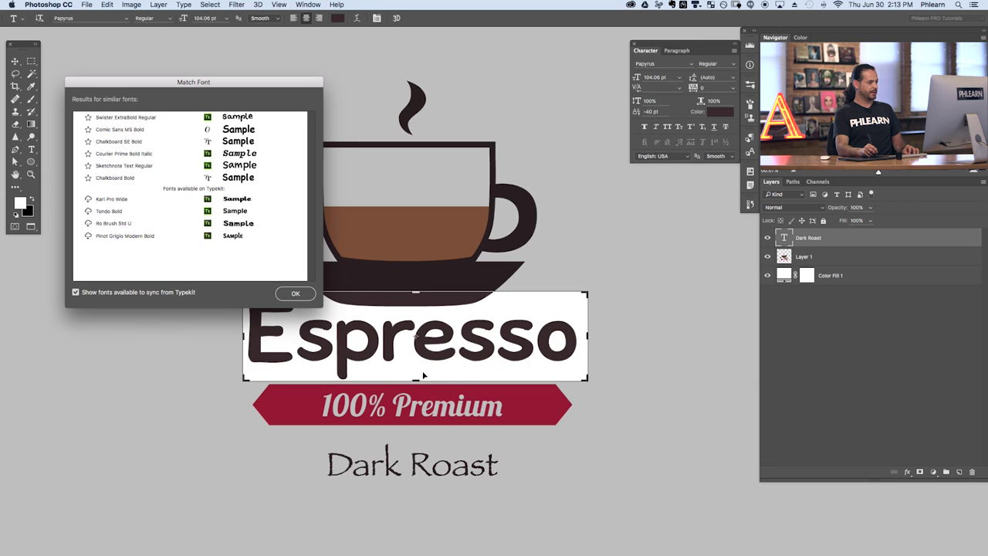
left_click_drag(417, 291, 417, 296)
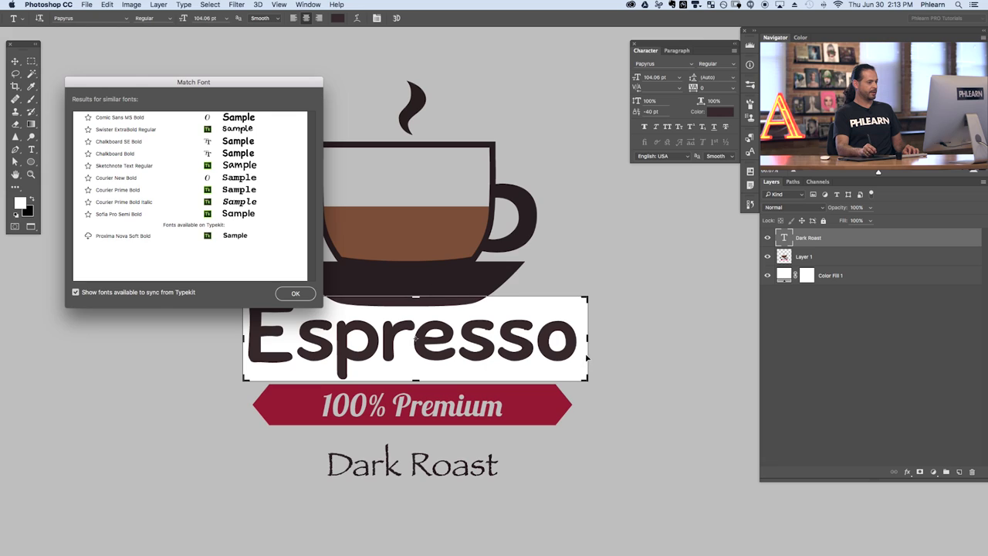
left_click_drag(587, 338, 582, 338)
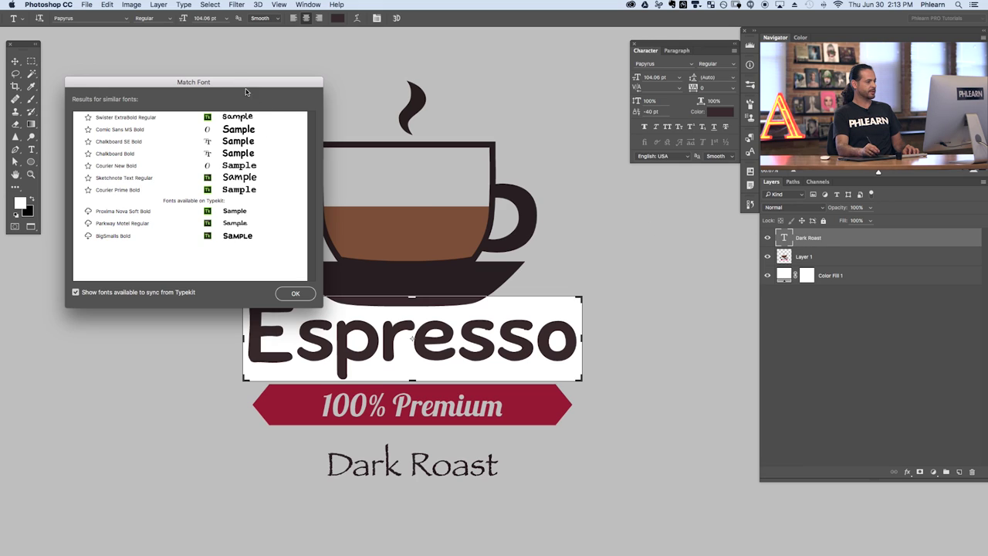
Step: Preview the "Dark Roast" text in each installed match, from Swister ExtraBold Regular through Courier Prime Bold
scroll(501, 254, "left", 5)
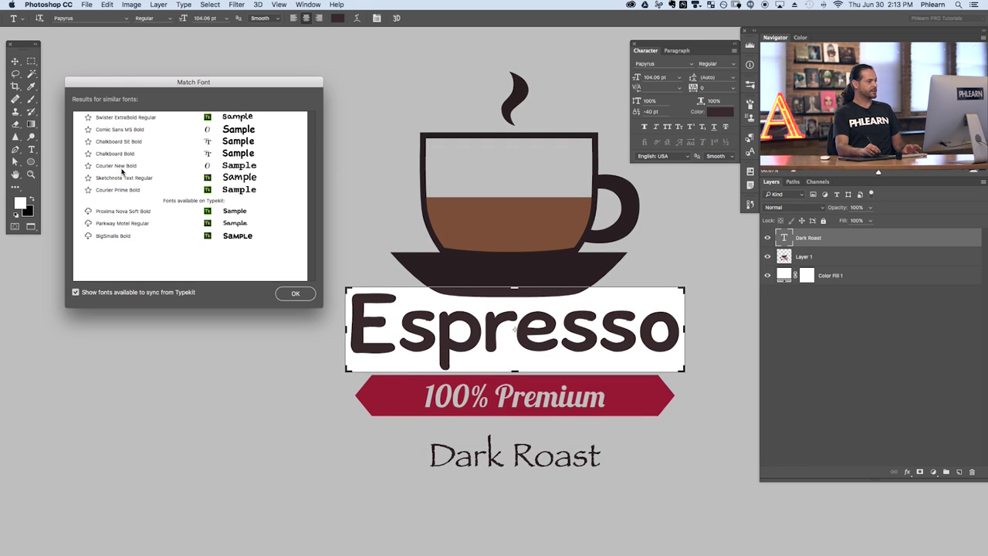
left_click(130, 122)
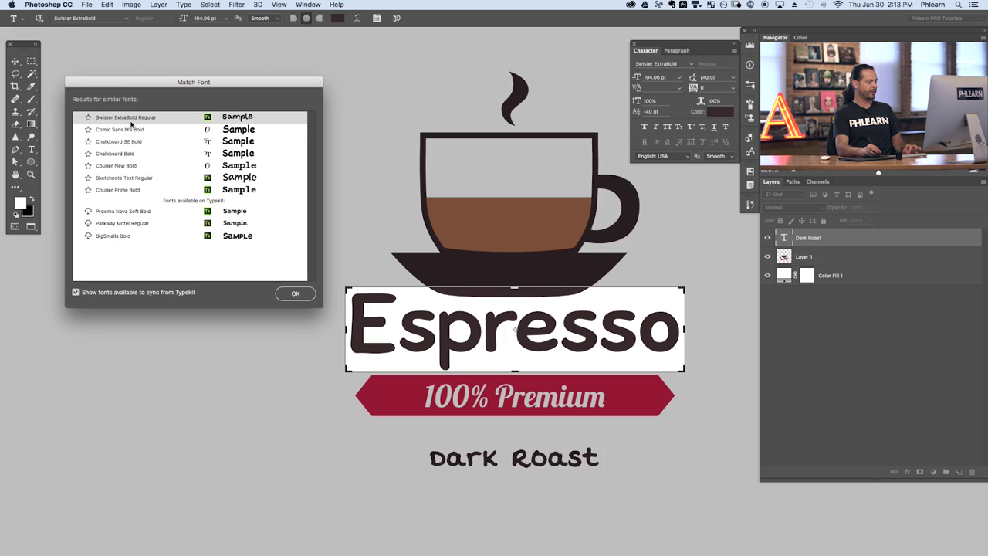
left_click(134, 130)
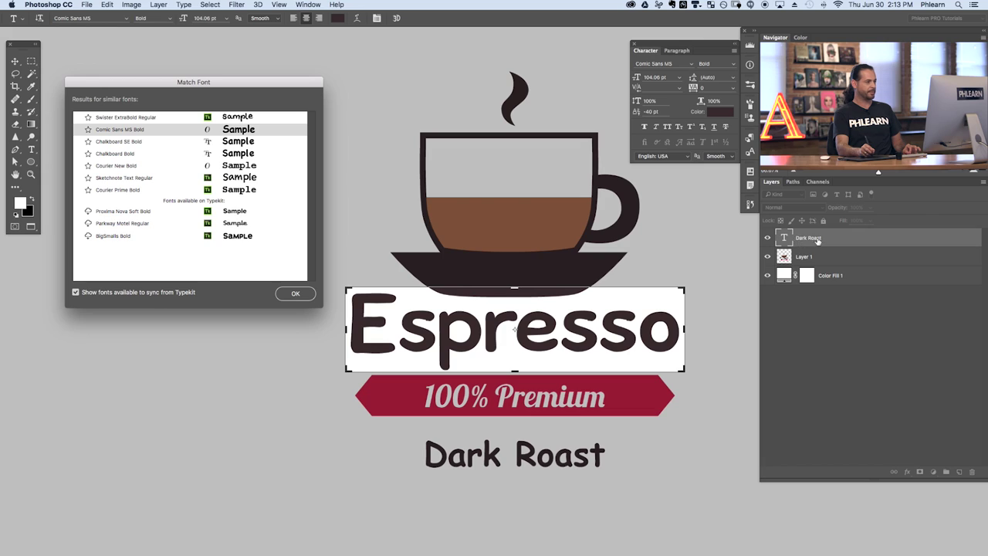
left_click(148, 143)
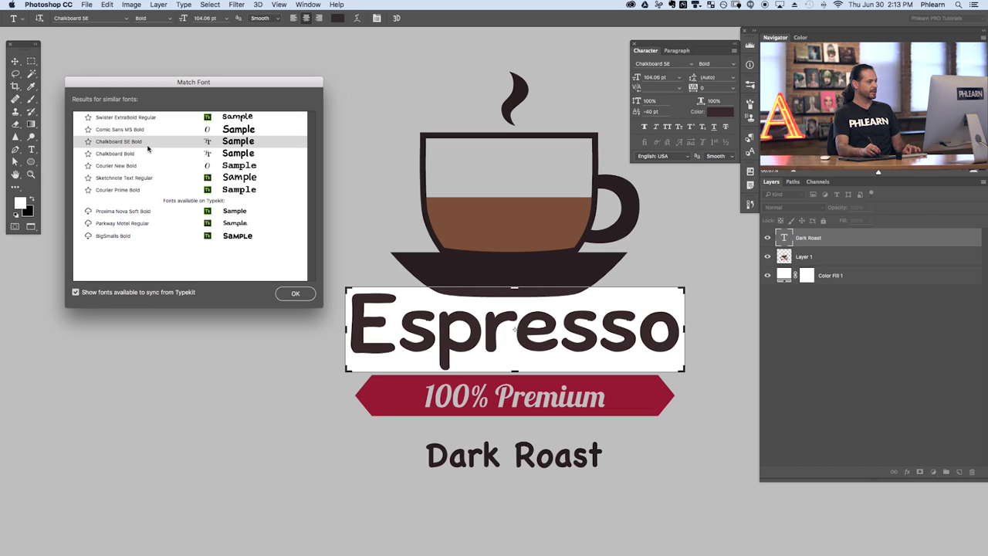
left_click(135, 154)
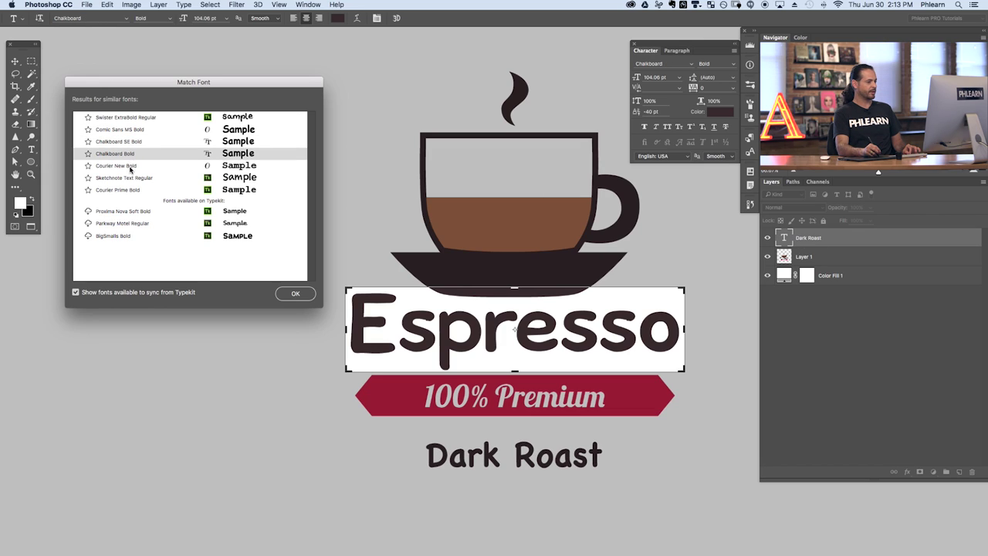
left_click(131, 167)
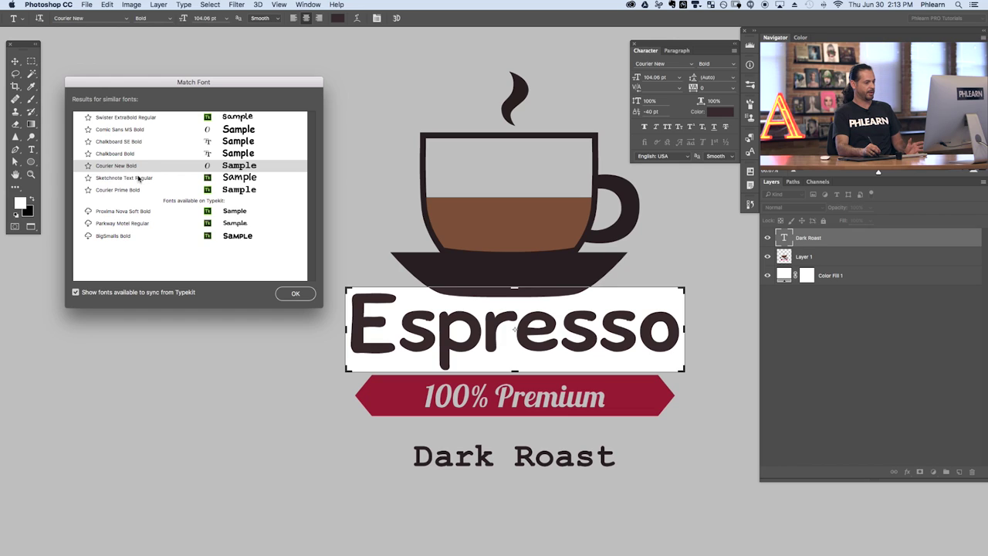
left_click(139, 179)
left_click(134, 190)
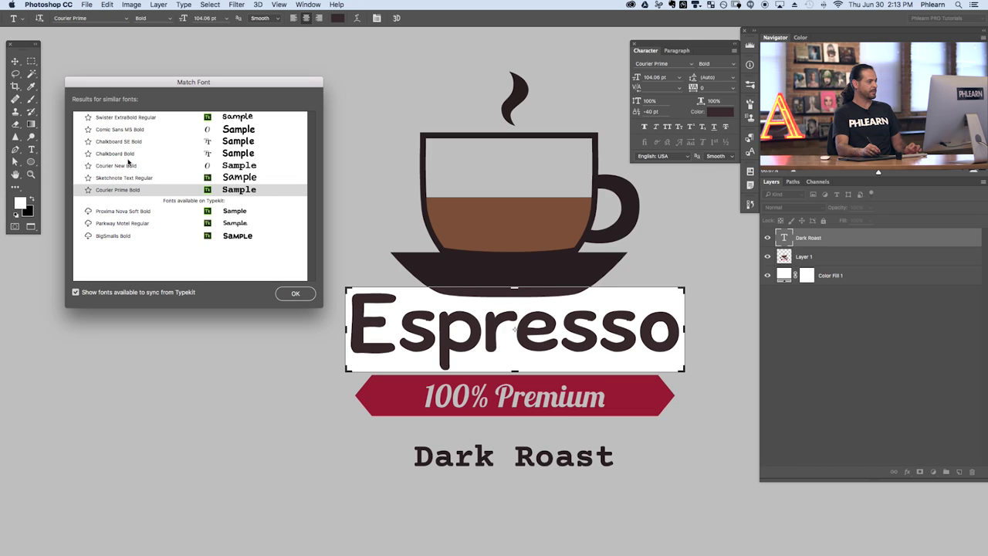
Step: Compare "Dark Roast" in Comic Sans MS Bold, Chalkboard SE Bold and Chalkboard Bold
left_click(130, 131)
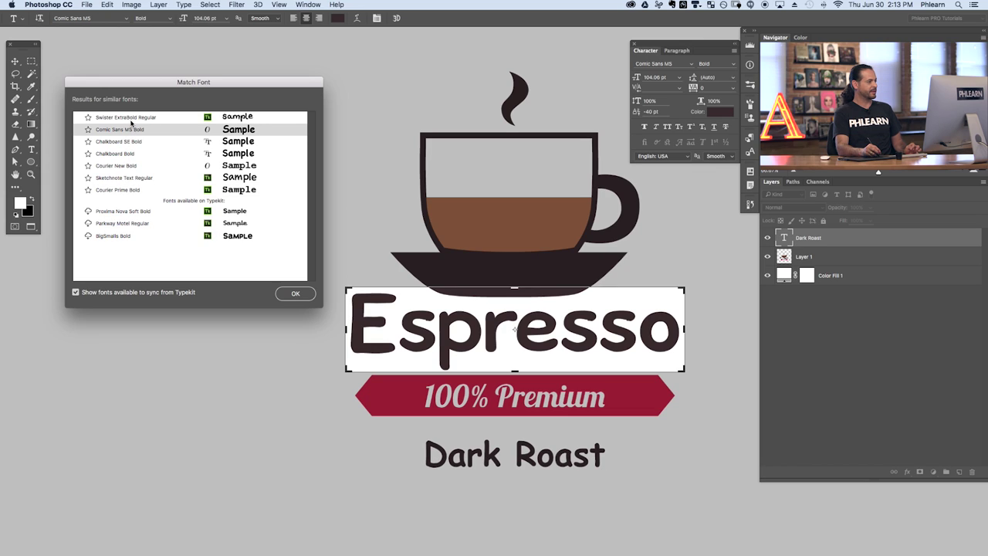
left_click(132, 142)
left_click(133, 157)
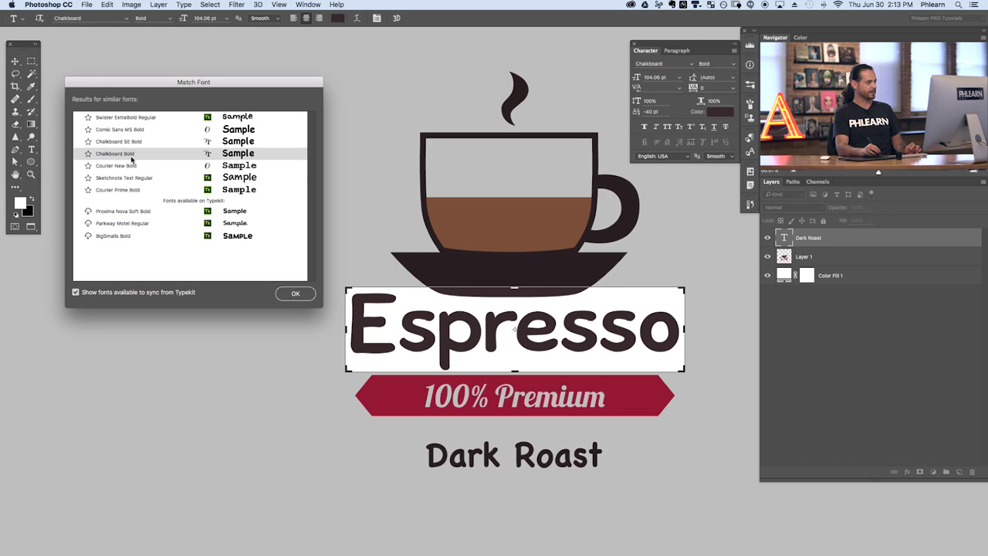
left_click(131, 144)
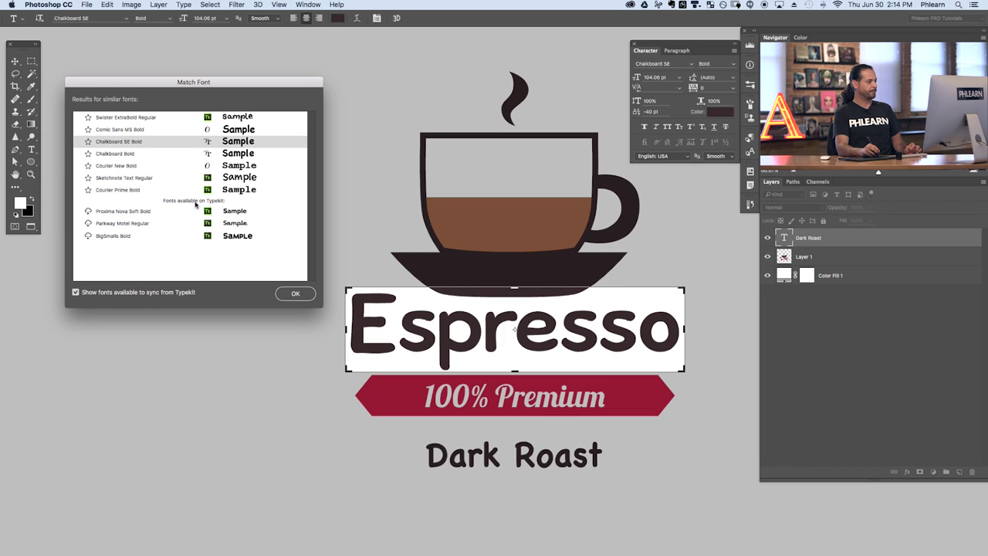
Step: Sync the suggested Typekit fonts Proxima Nova Soft Bold, Parkway Motel Regular and BigSmalls Bold
left_click(135, 215)
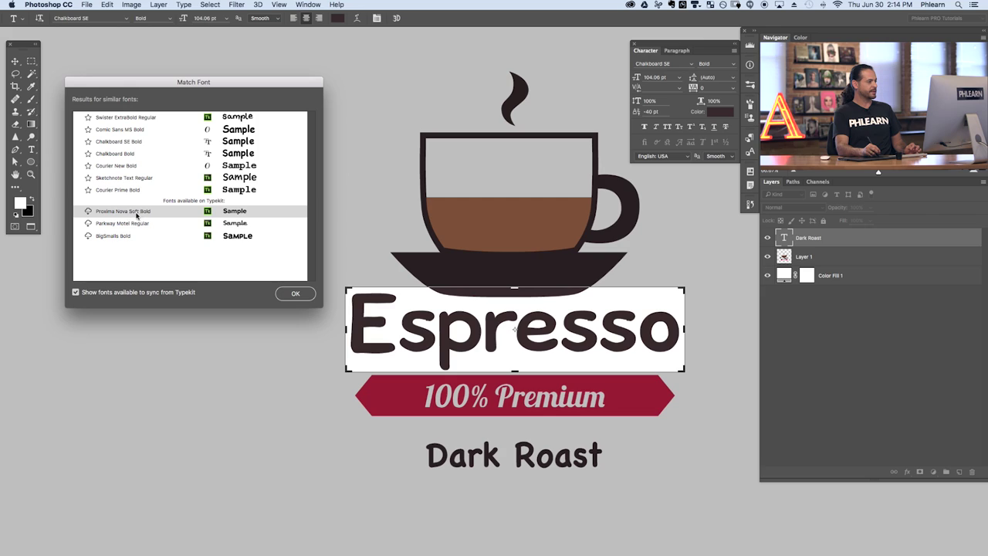
left_click(89, 211)
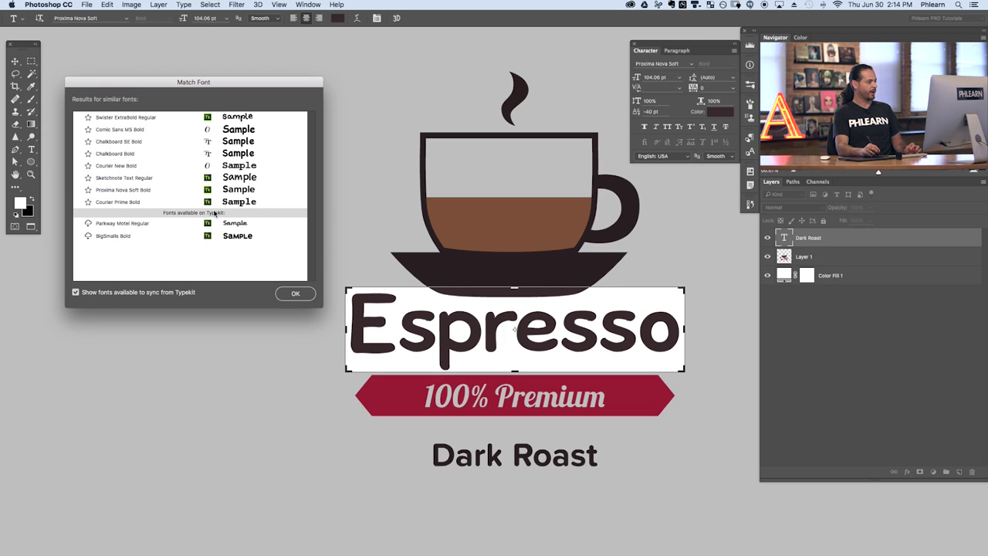
left_click(88, 223)
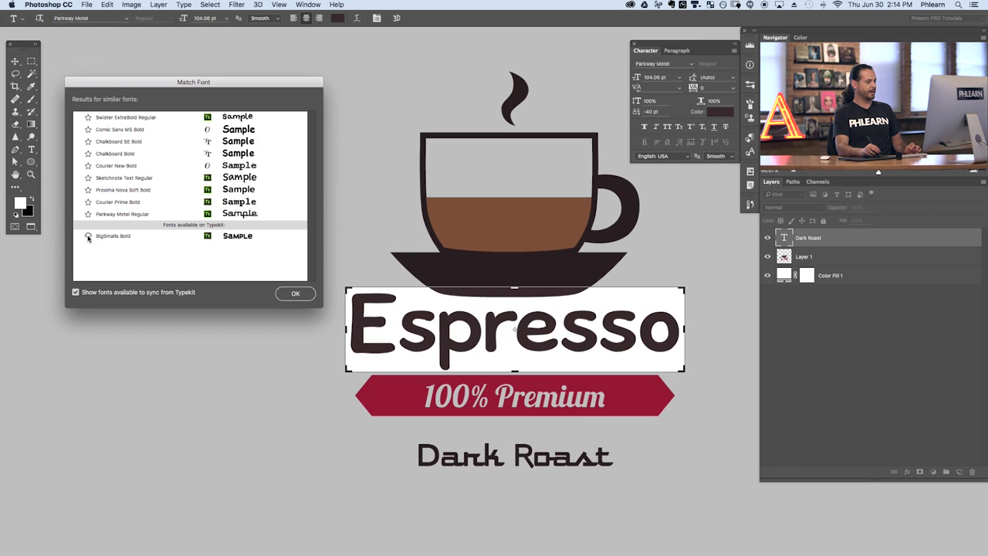
left_click(88, 237)
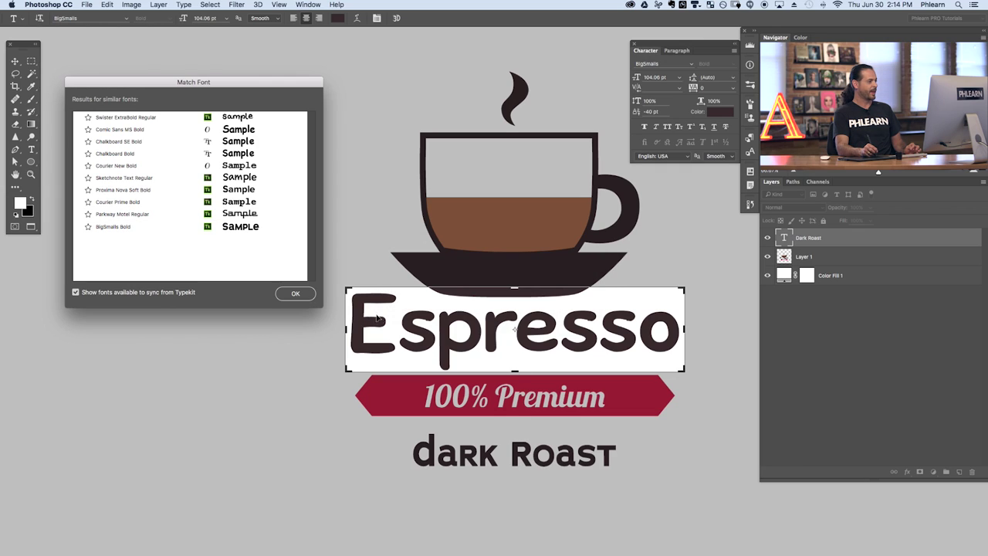
Step: Check Chalkboard SE Bold once more, choose Comic Sans MS Bold for "Dark Roast" and accept the font match
left_click(112, 142)
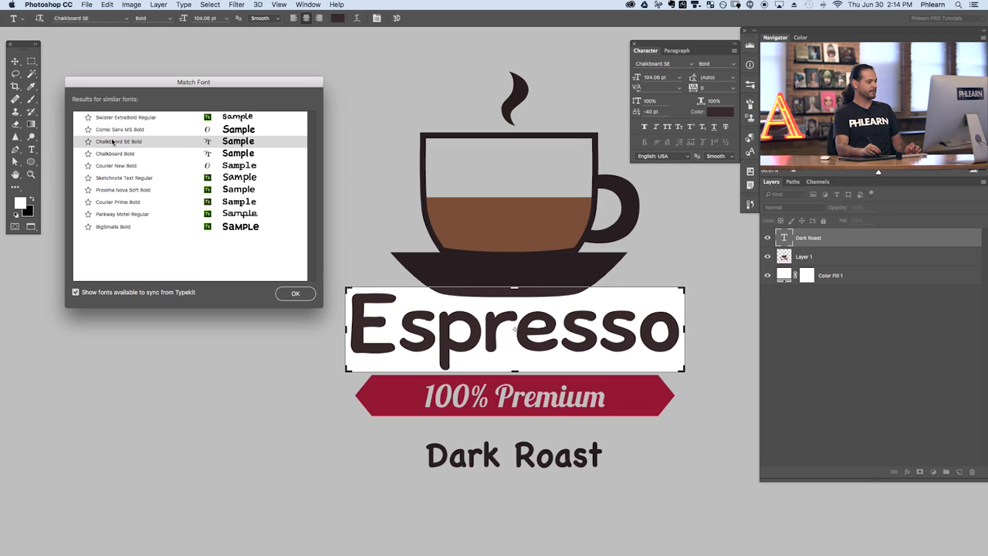
left_click(116, 130)
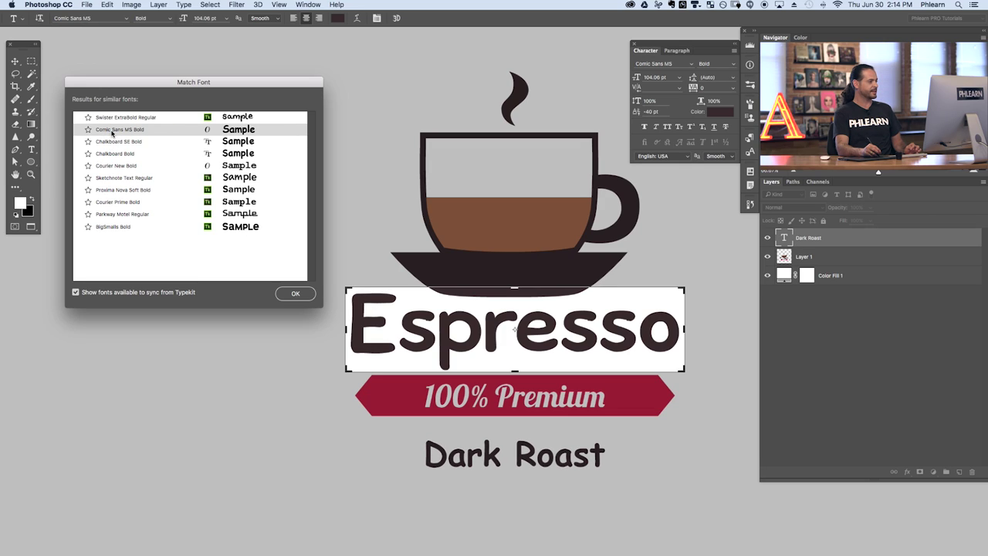
left_click(297, 295)
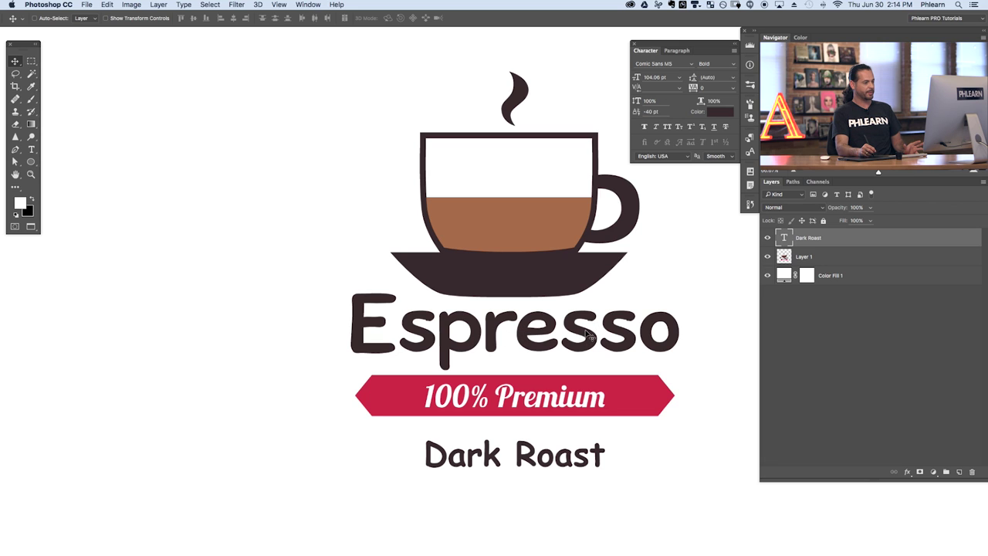
left_click_drag(598, 336, 479, 342)
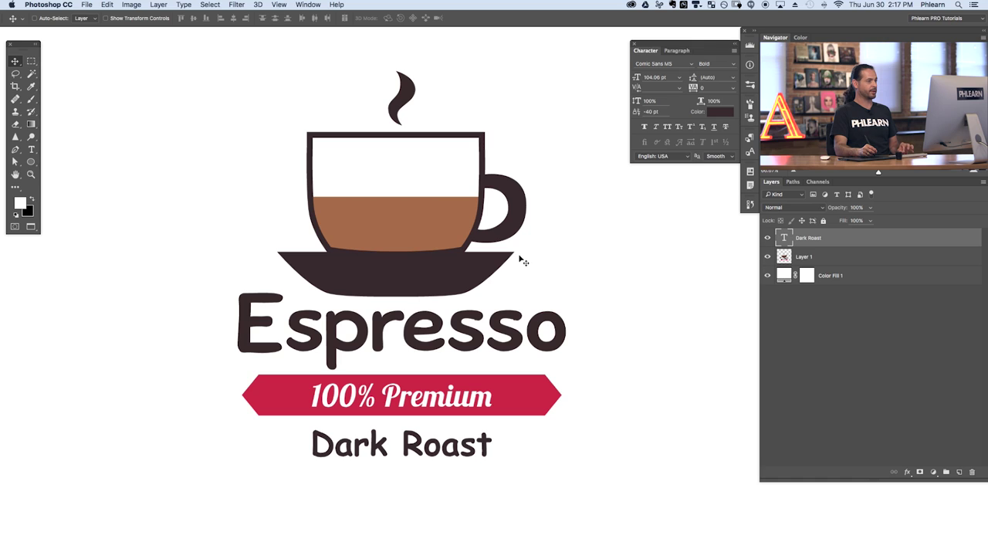
Step: Switch to Creative Cloud, open the Typekit library from its font assets, and review the synced font list again
left_click(632, 7)
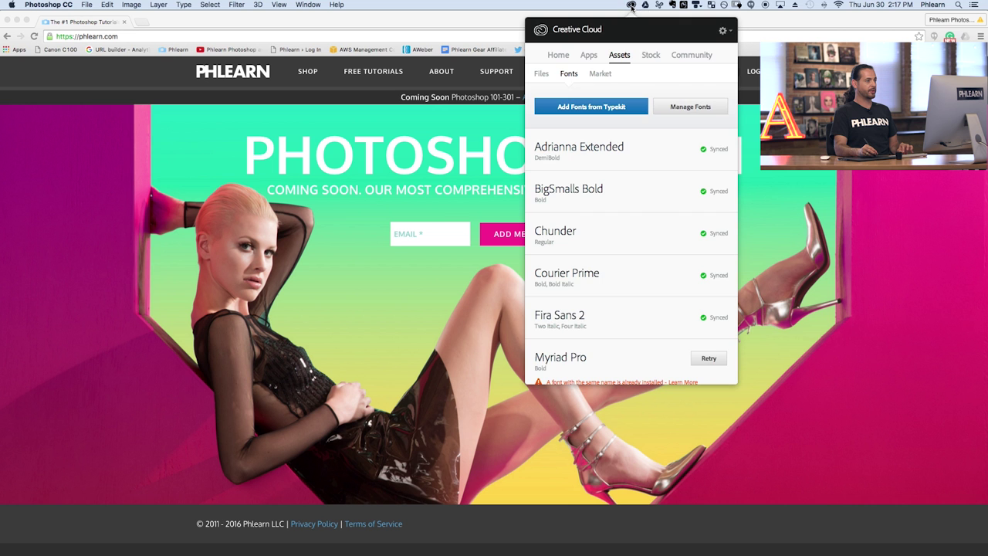
left_click(589, 55)
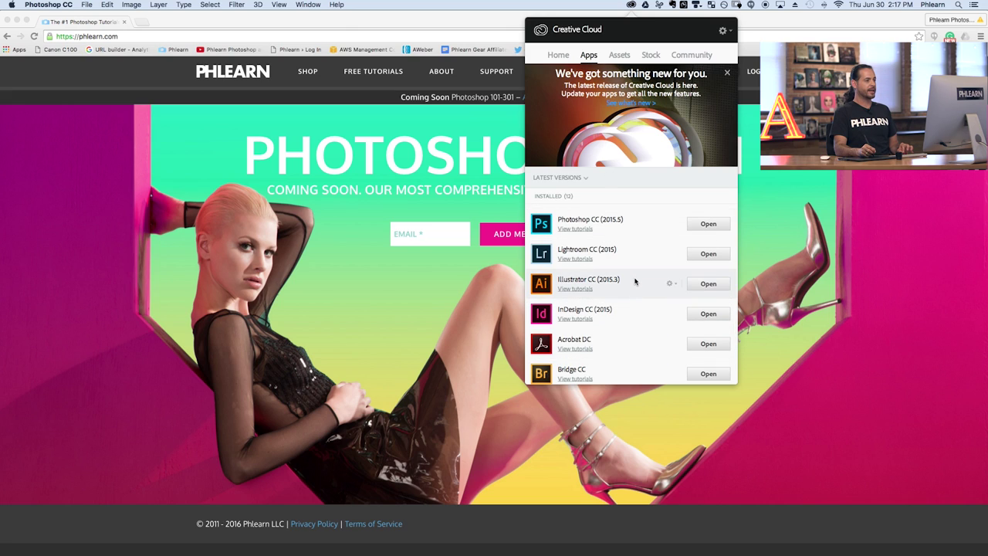
left_click(620, 56)
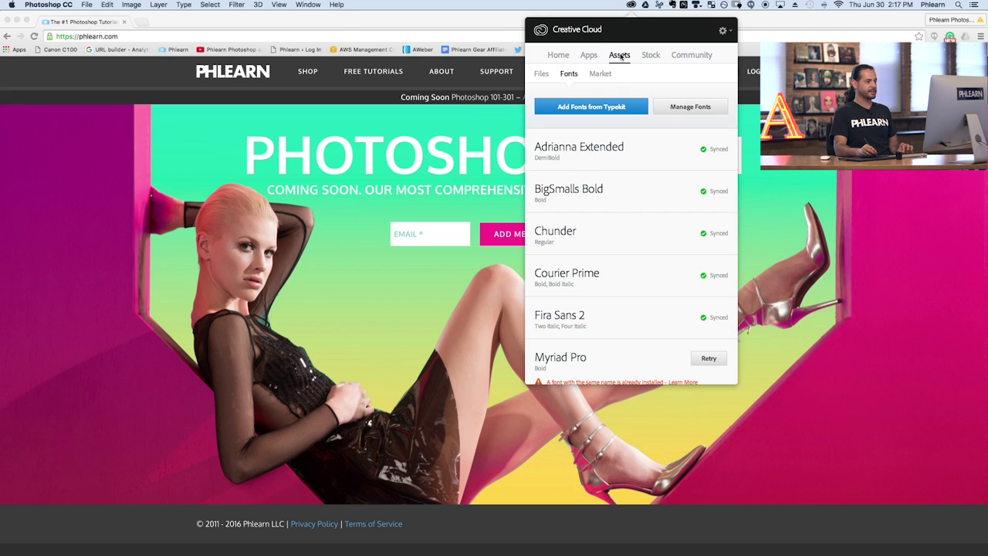
left_click(601, 109)
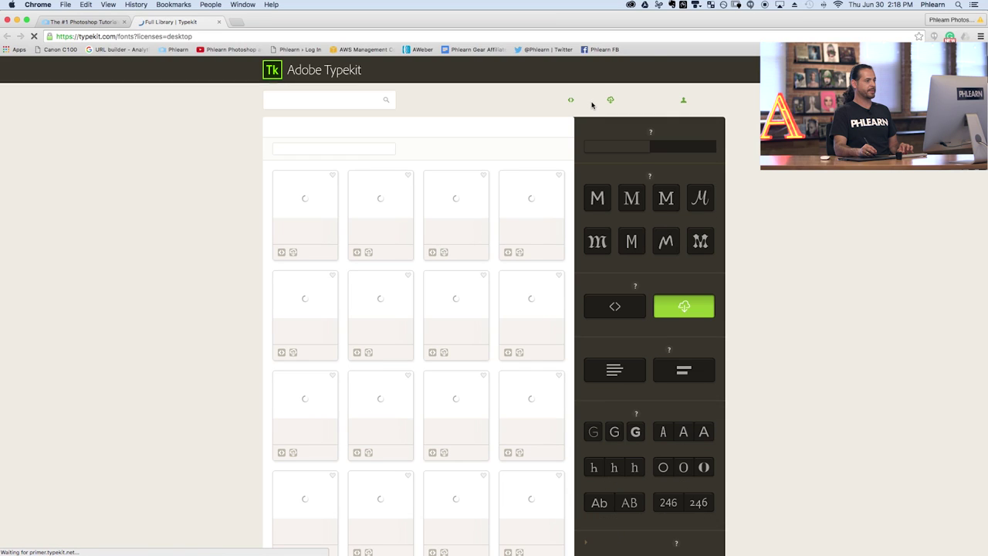
mouse_move(595, 105)
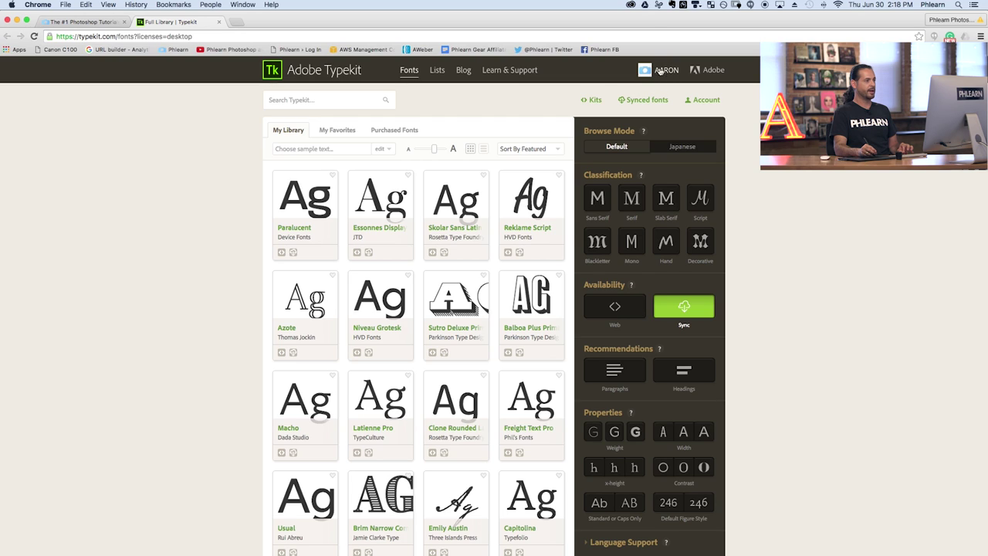
left_click(631, 6)
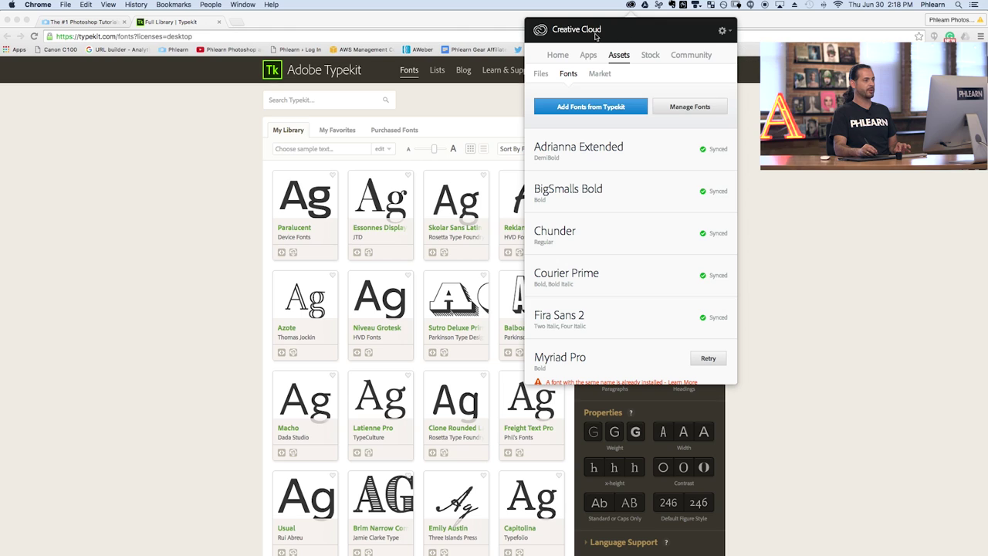
left_click(768, 27)
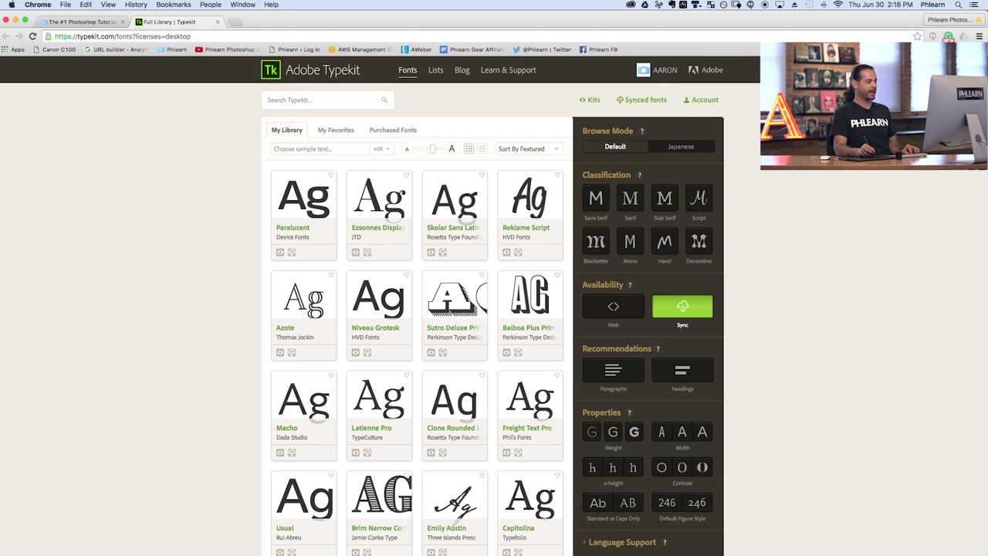
Step: Switch back to Photoshop and compare the logo with and without the Comic Sans "Dark Roast" layer
key("super+Tab")
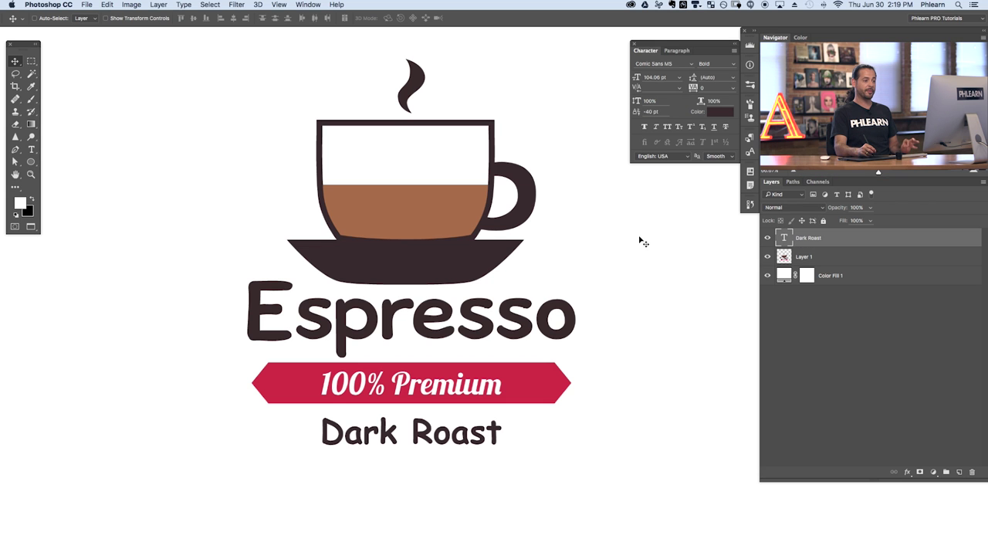
left_click(768, 238)
left_click(768, 238)
left_click(767, 237)
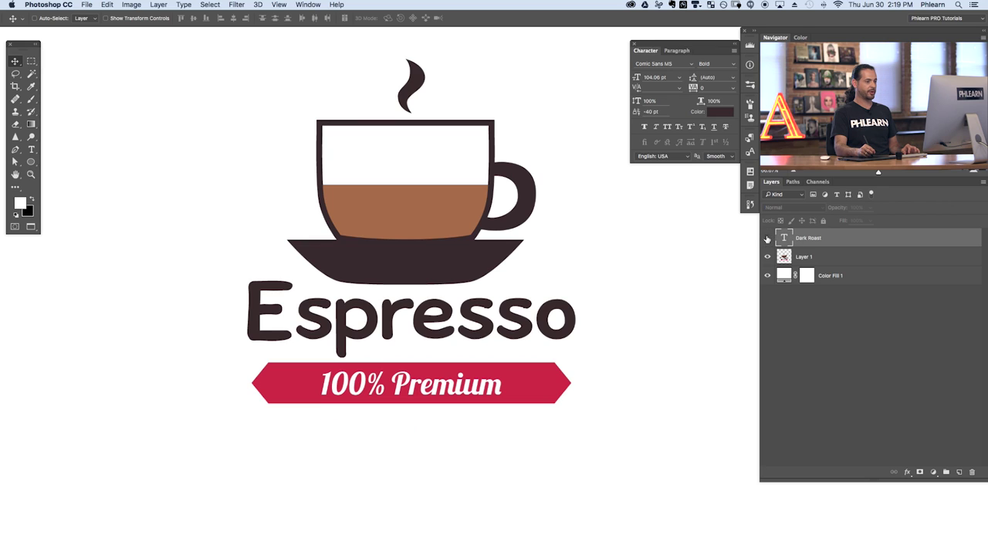
left_click(768, 238)
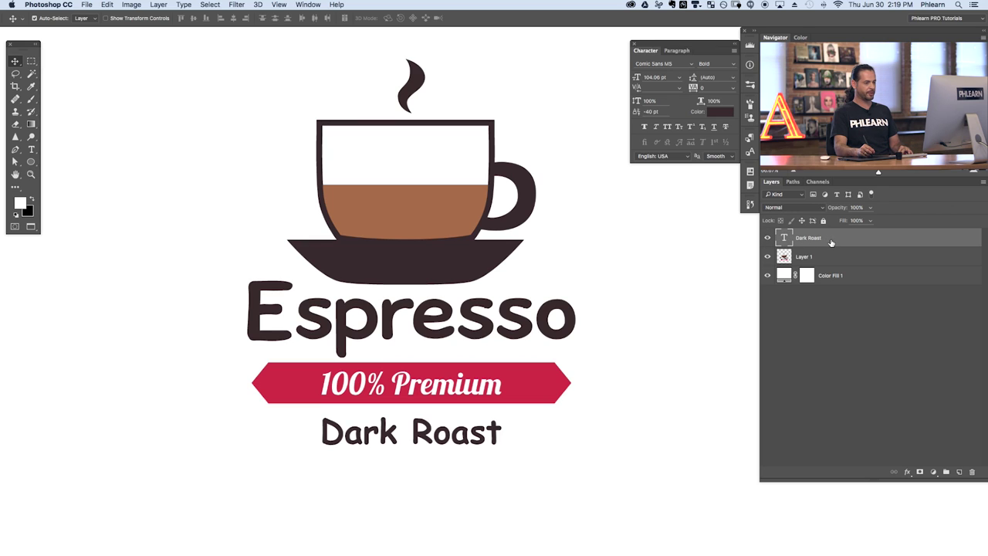
Step: Duplicate the "Dark Roast" text layer and place the copy directly below the original line
key("super+j")
left_click_drag(602, 409, 603, 442)
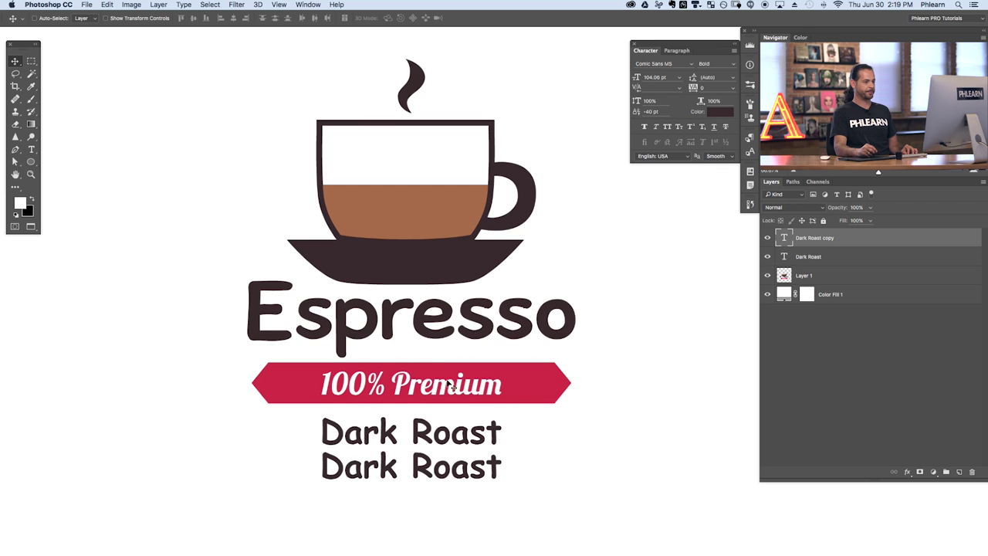
Step: Run Match Font on the copied "Dark Roast" layer, framing the banner's "100% Premium" lettering and narrowing the frame to "Premium"
left_click(774, 241)
left_click(774, 240)
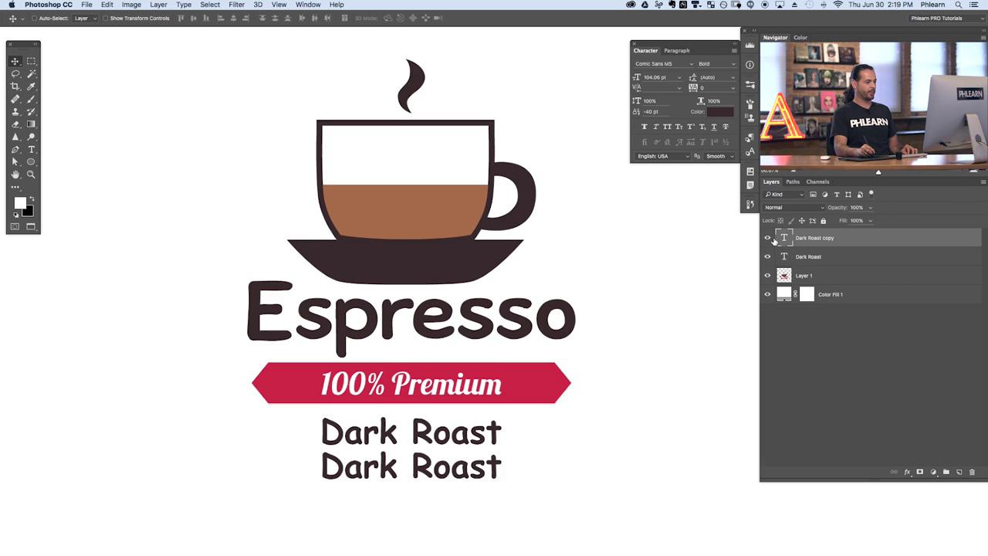
left_click(183, 4)
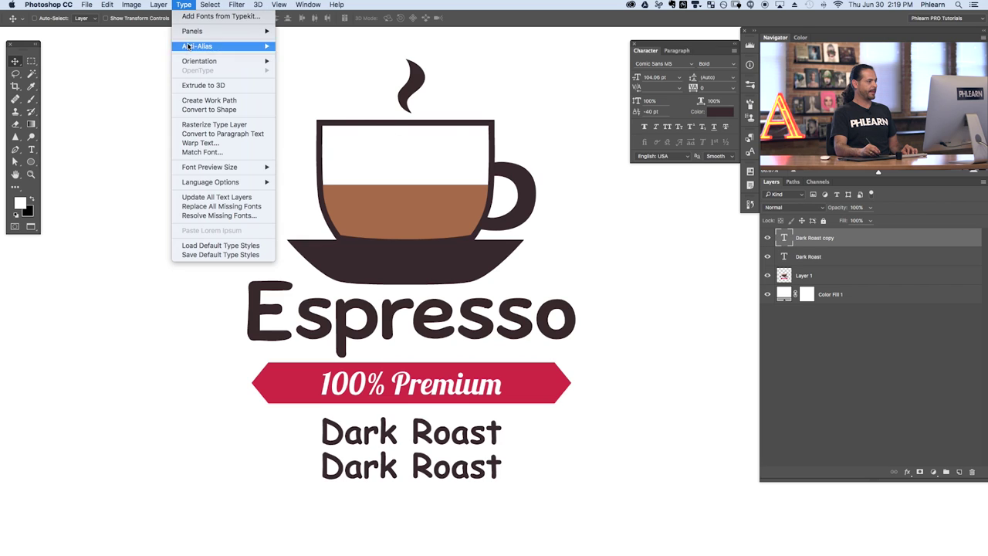
left_click(202, 152)
left_click_drag(670, 488, 497, 395)
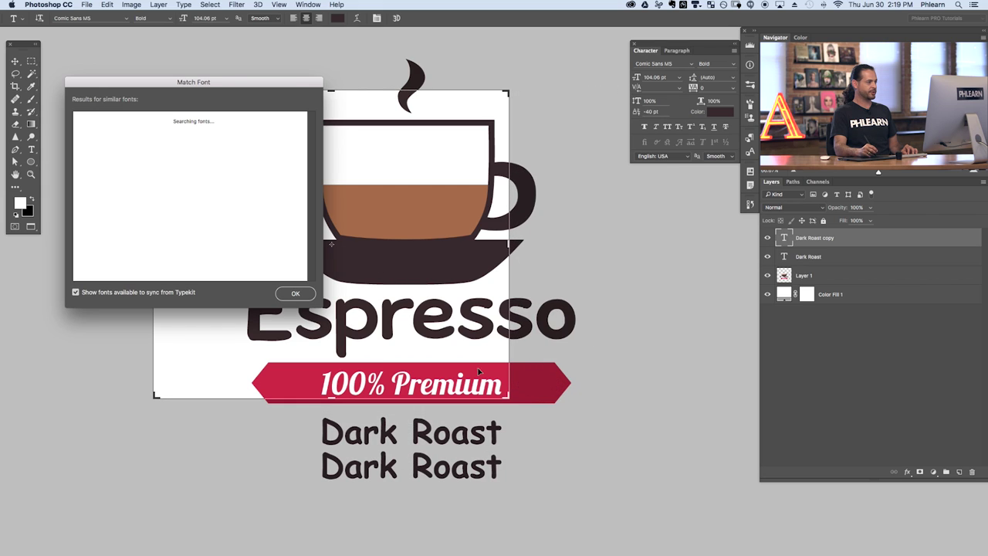
left_click_drag(320, 87, 590, 172)
left_click_drag(155, 92, 309, 370)
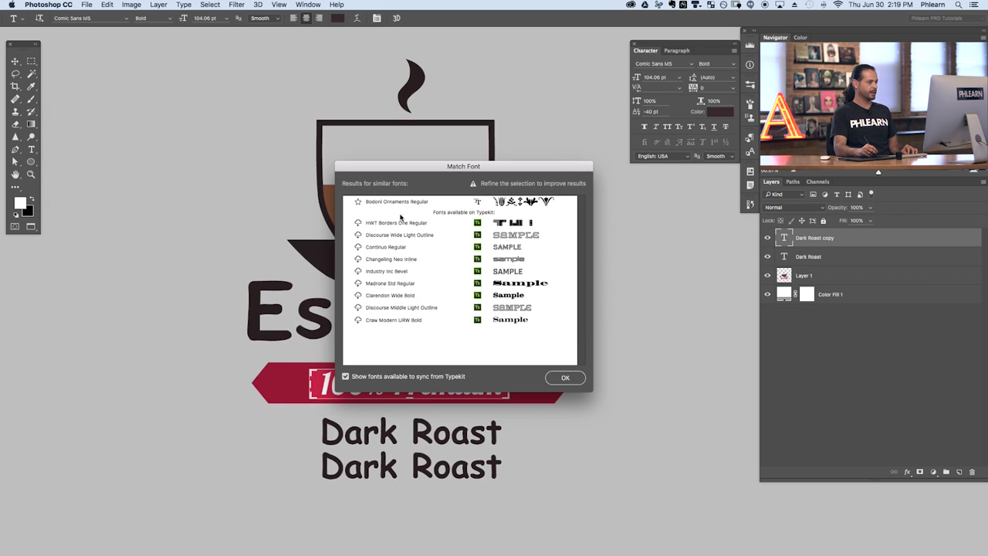
left_click_drag(433, 166, 159, 96)
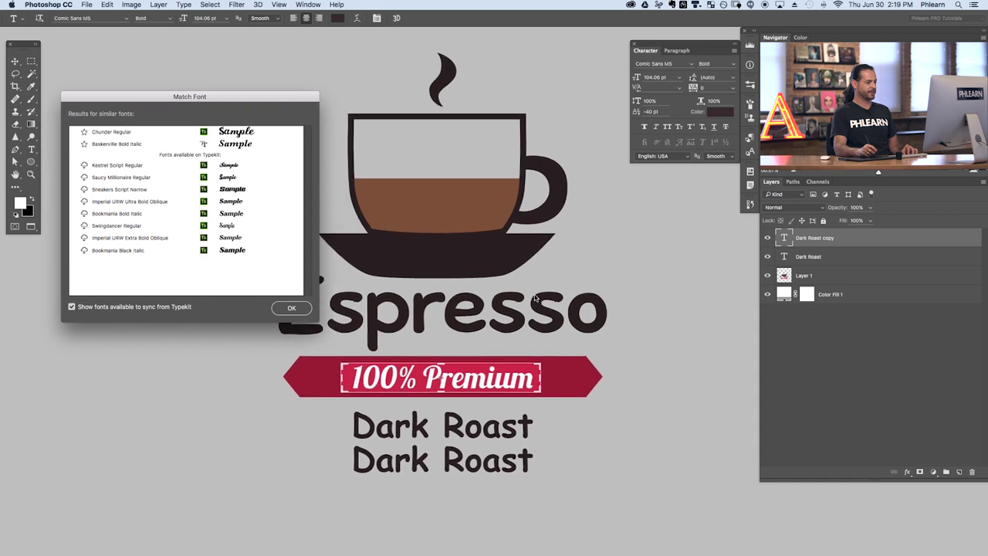
left_click_drag(392, 372, 467, 374)
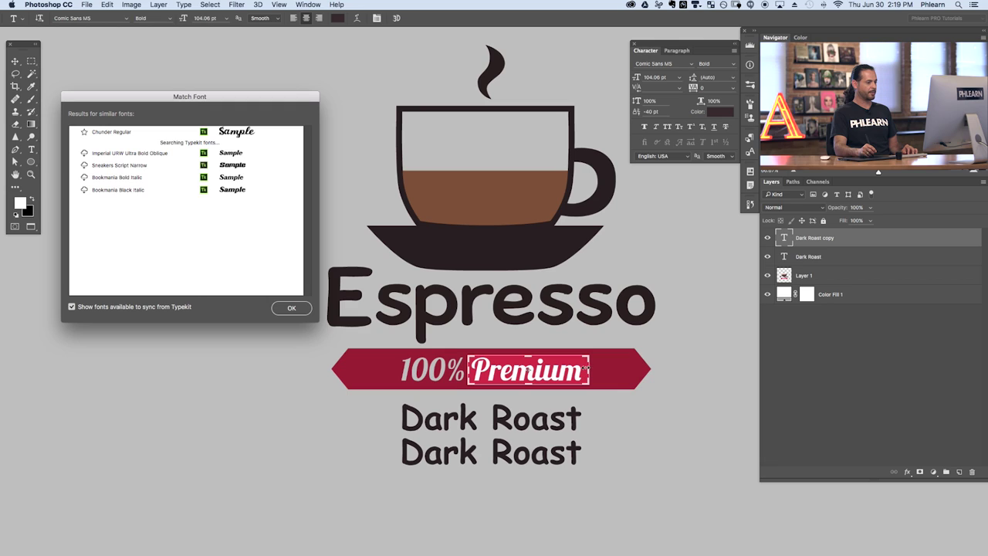
mouse_move(590, 374)
left_mouse_down()
mouse_move(625, 374)
mouse_move(586, 374)
left_mouse_up()
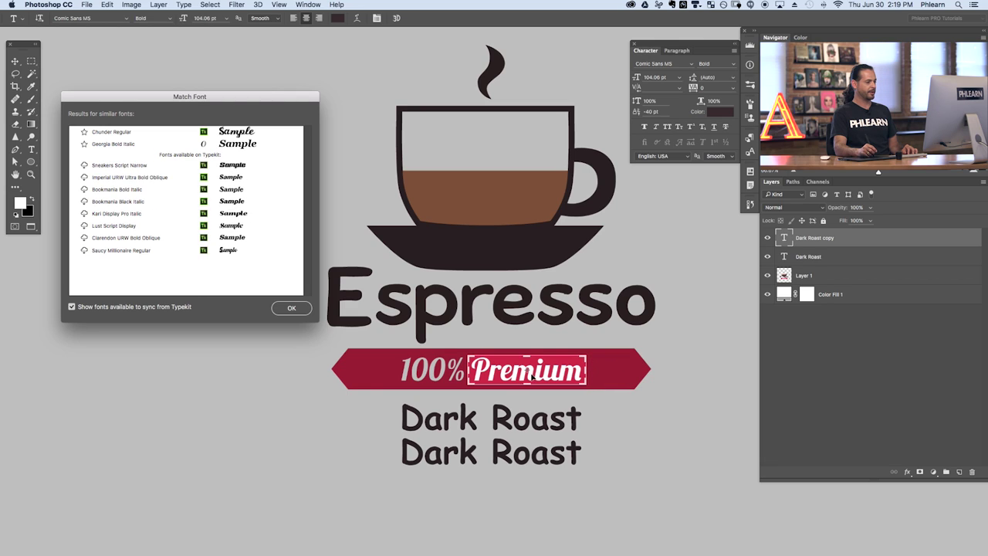
Step: Preview Chunder Regular and Georgia Bold Italic, and sync Sneakers Script Narrow, Imperial URW Ultra Bold Oblique, Bookmania Bold Italic and Bookmania Black Italic from Typekit
left_click(123, 135)
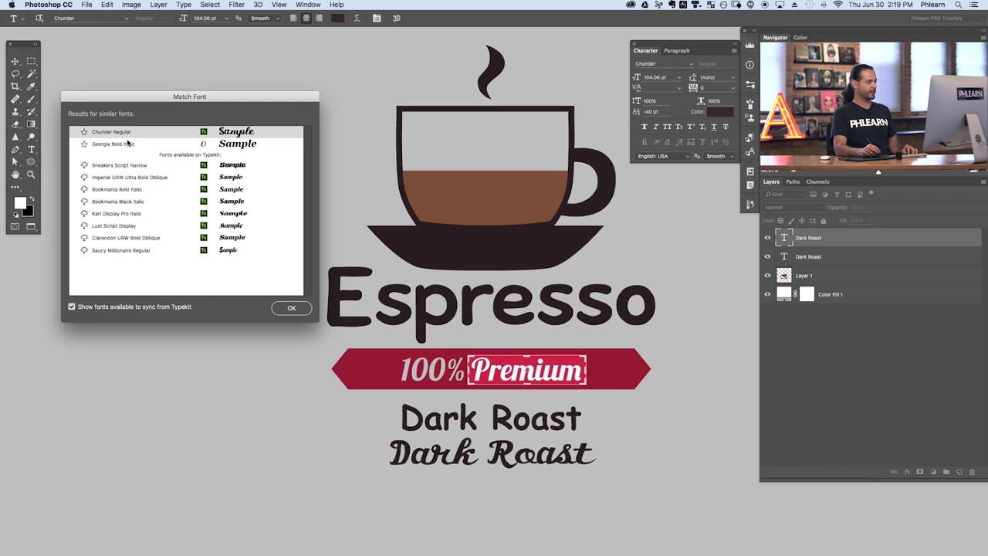
left_click(124, 145)
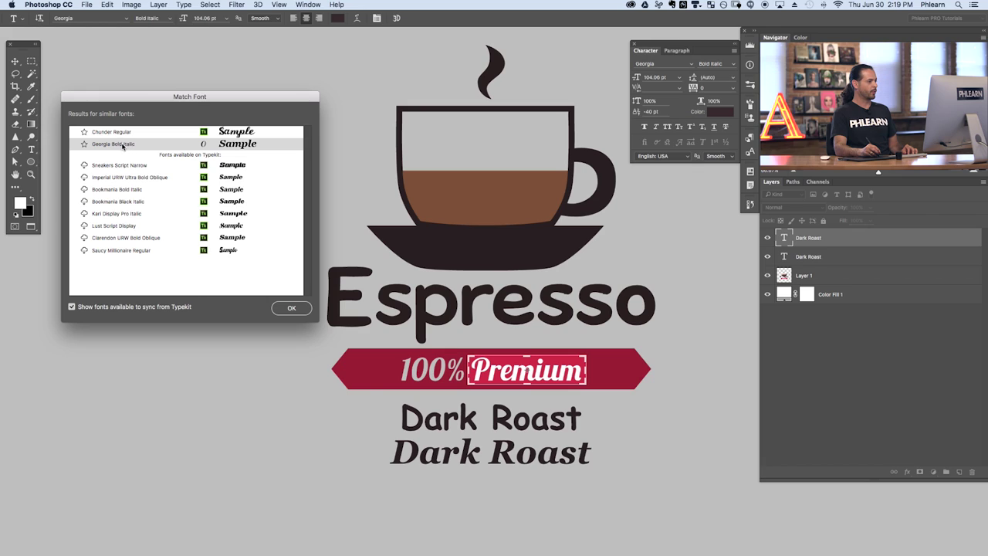
left_click(84, 165)
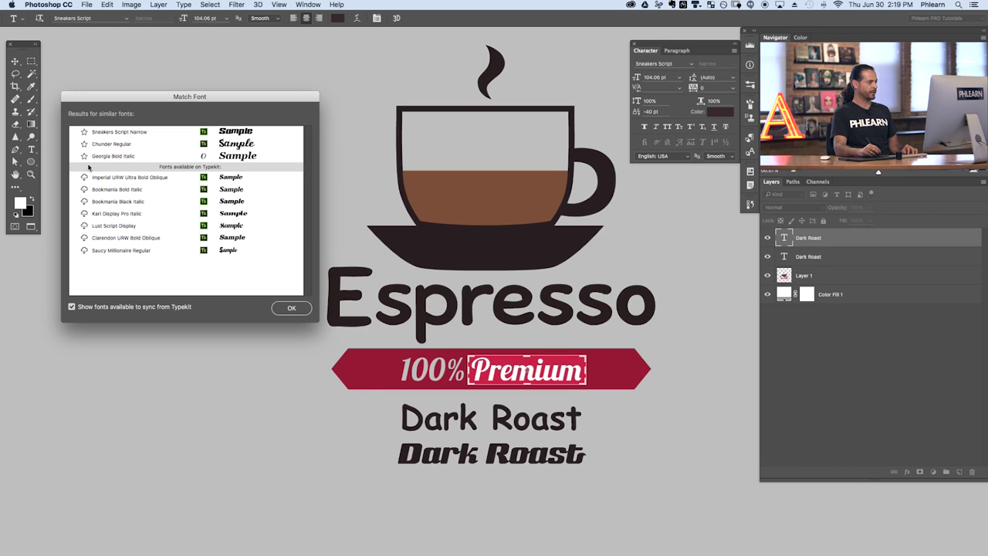
left_click(85, 178)
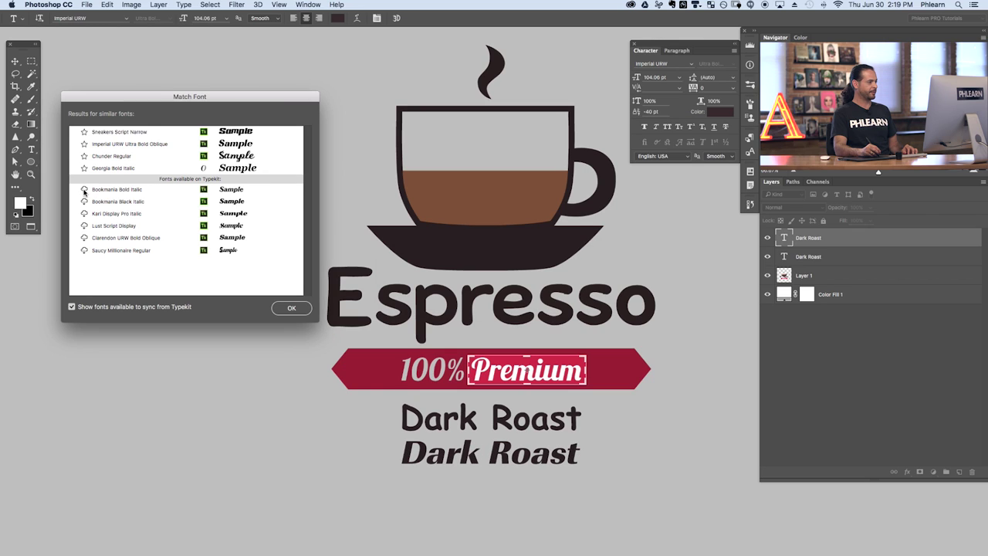
left_click(84, 189)
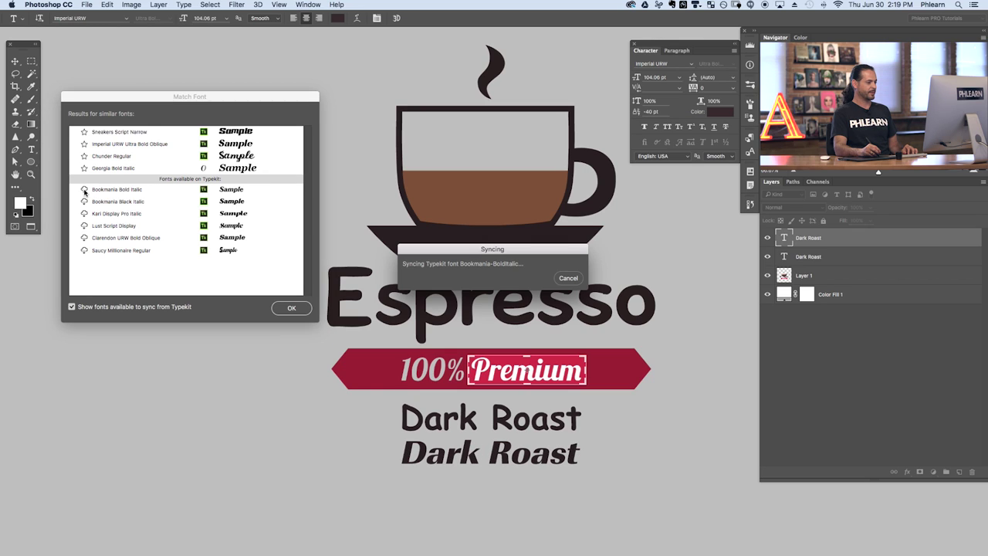
left_click(83, 201)
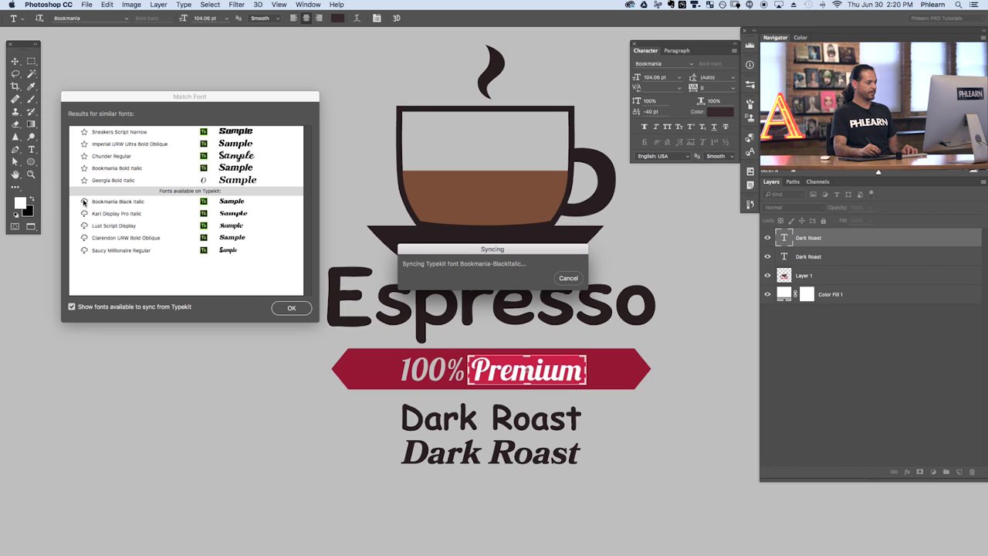
Step: Preview the matched fonts in turn on the lower "Dark Roast" line and choose Georgia Bold Italic
left_click(118, 135)
left_click(117, 146)
left_click(115, 159)
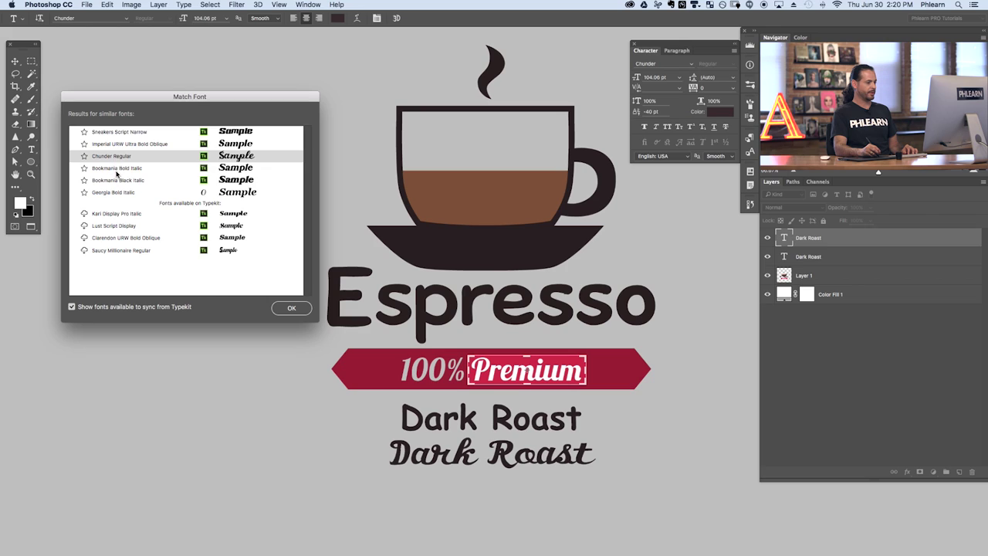
left_click(116, 168)
left_click(114, 181)
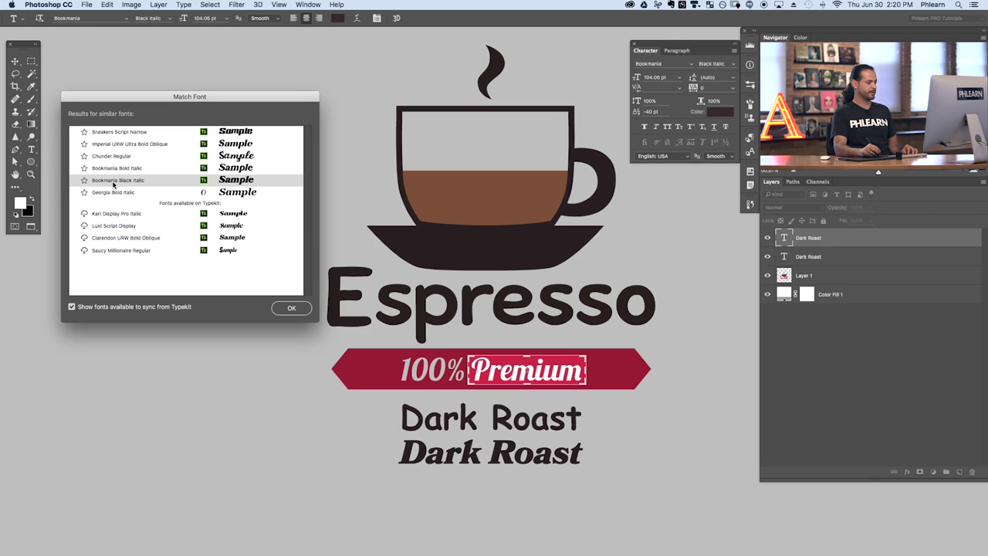
left_click(113, 193)
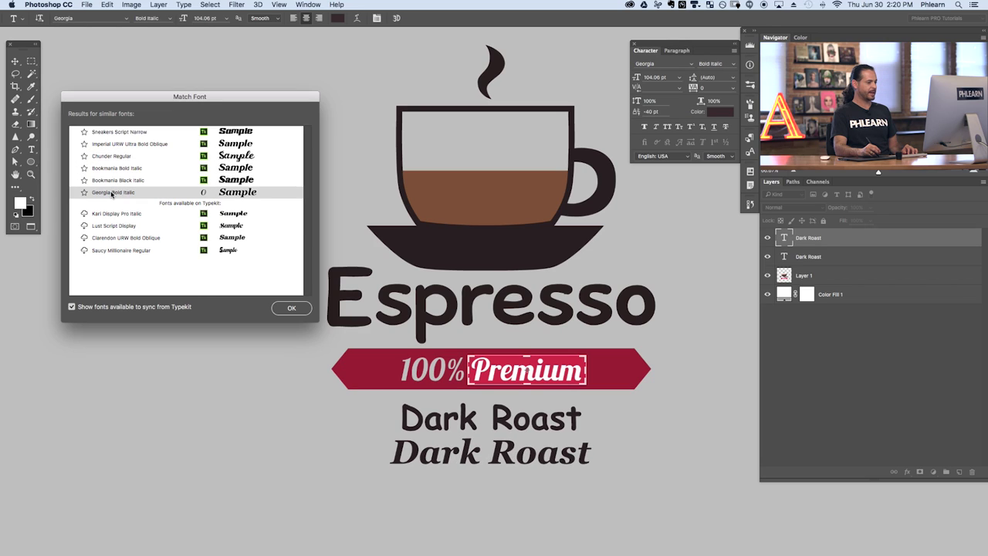
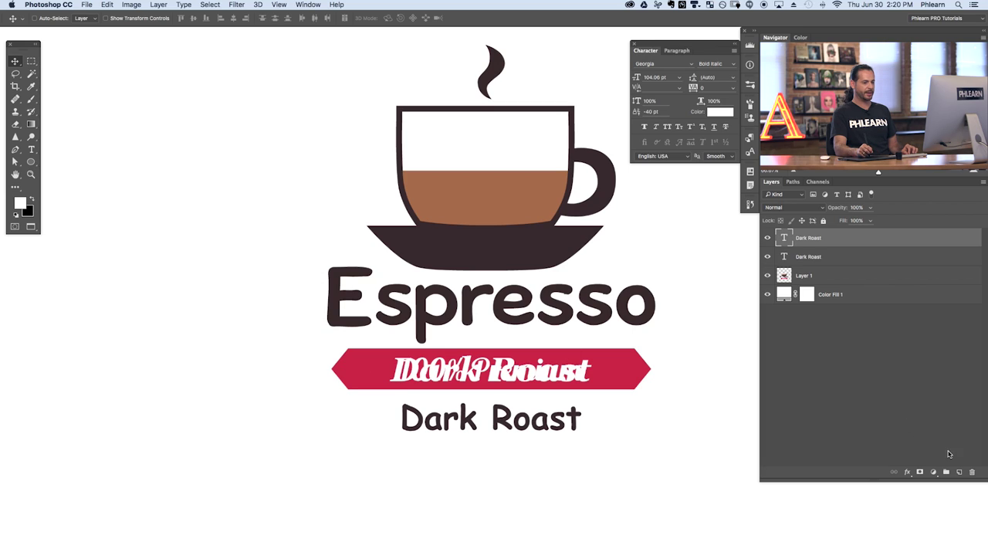
Step: Add a new layer, select a rectangle around the overlapping banner lettering, and sample the banner's red as the foreground color
left_click(959, 472)
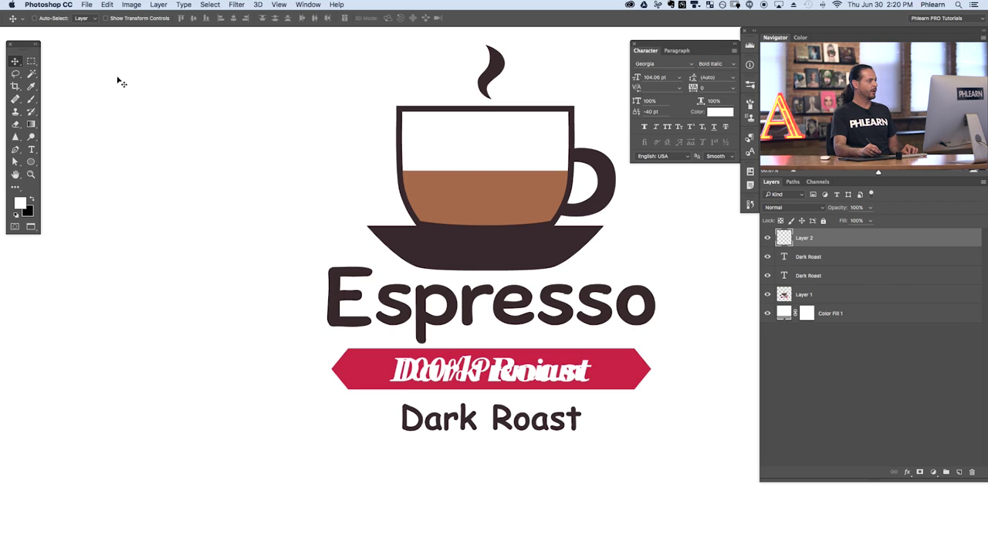
left_click(31, 64)
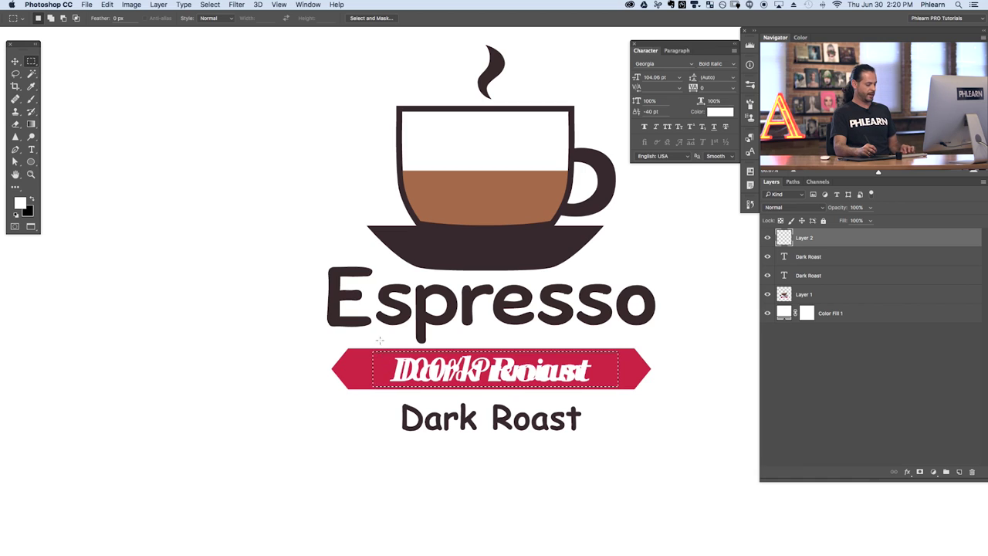
key("b")
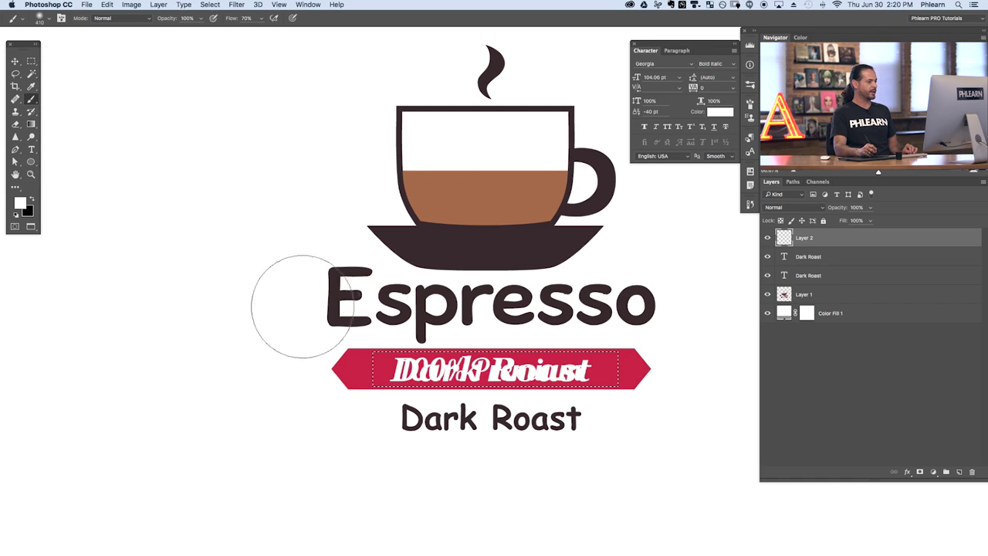
left_click(369, 361, "alt")
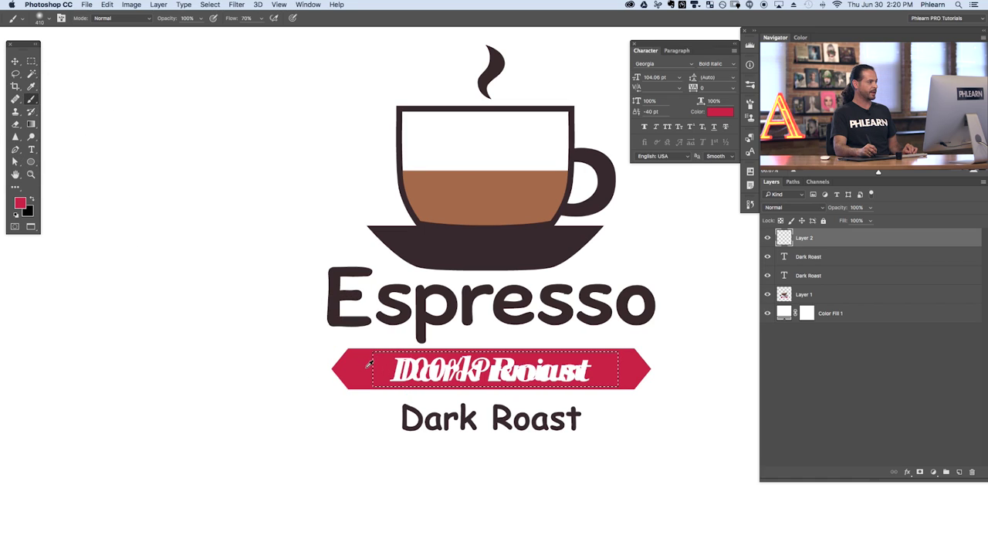
left_click(32, 88)
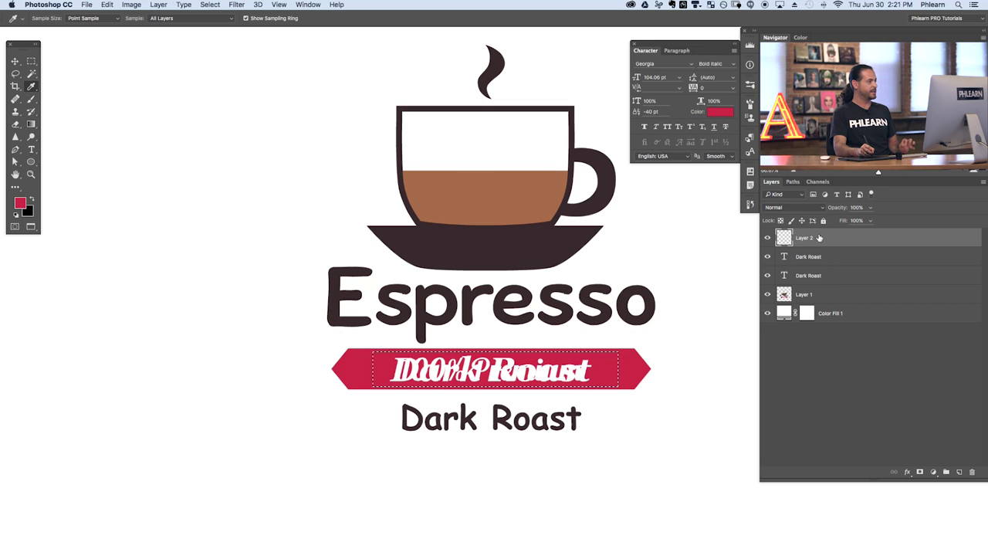
Step: Fill the rectangular selection with the foreground color in Normal mode at 100% opacity and deselect it
left_click(108, 5)
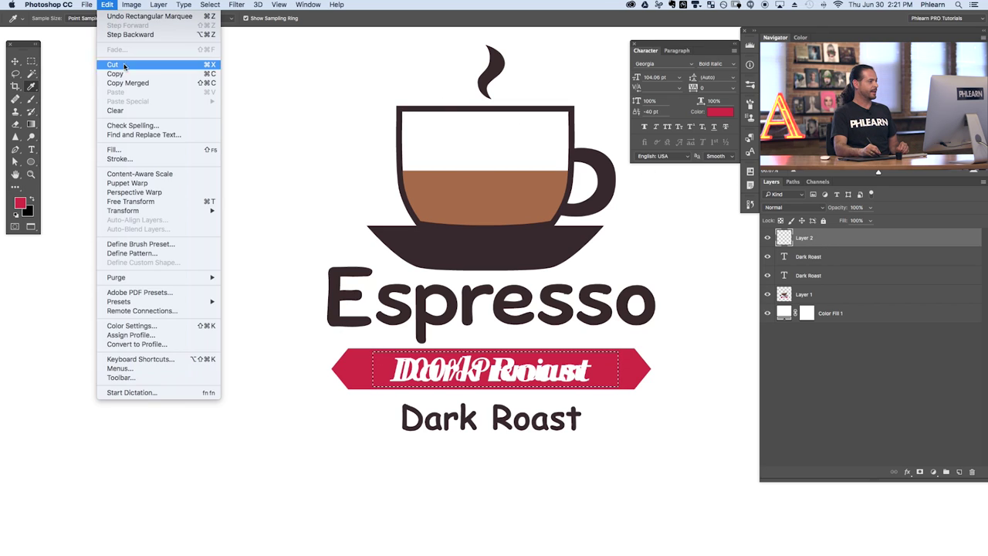
left_click(138, 150)
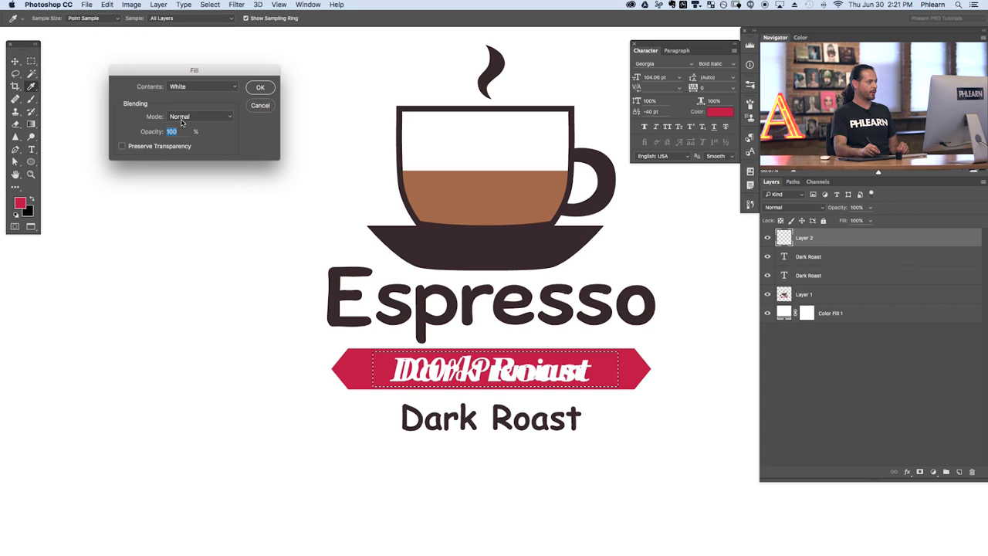
left_click(184, 87)
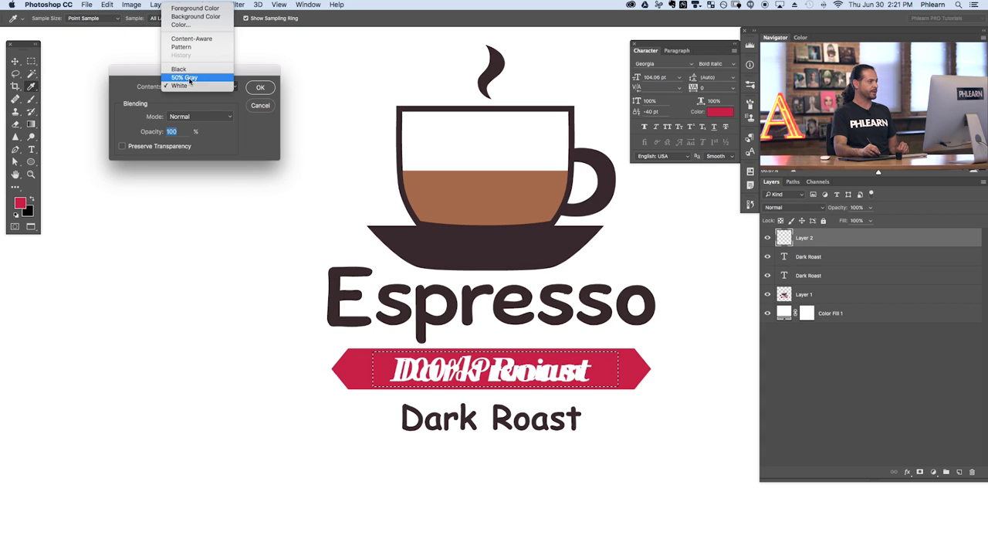
left_click(198, 9)
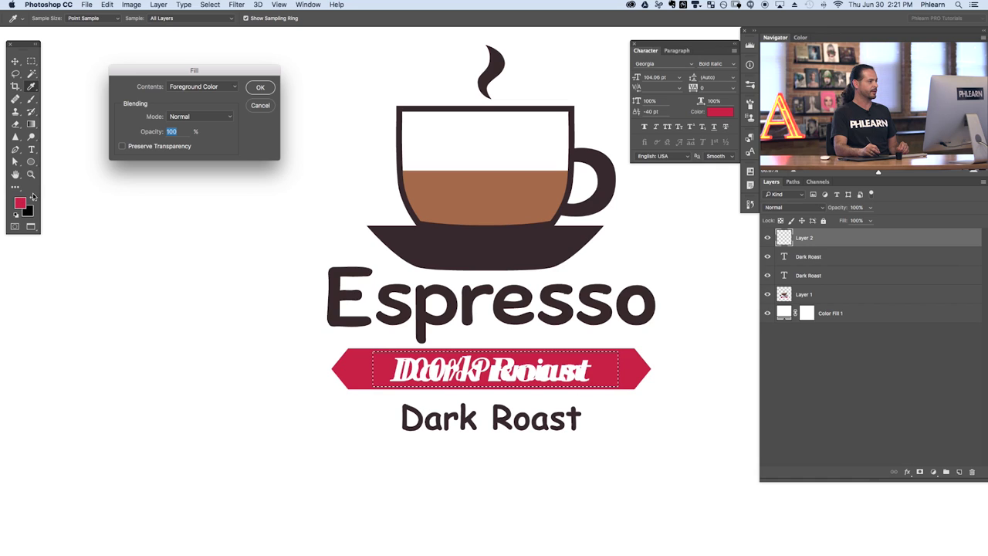
left_click(261, 88)
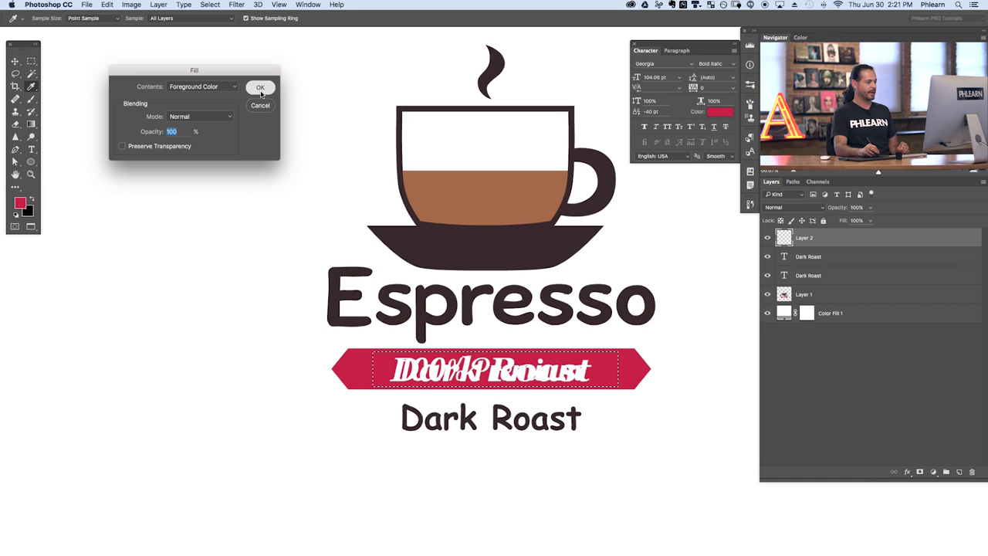
key("super+d")
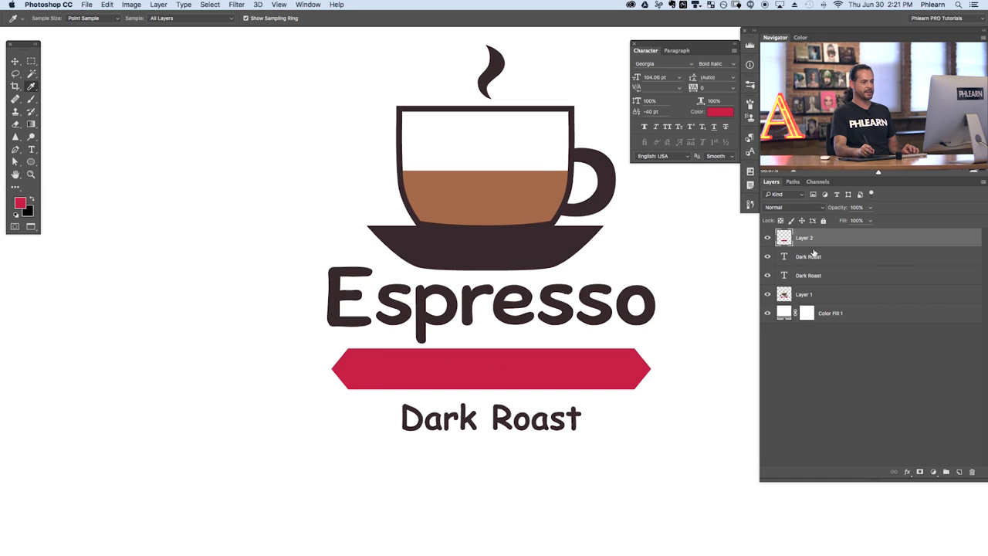
Step: Place the red patch layer beneath both "Dark Roast" text layers and compare the banner with and without its text
left_click_drag(832, 242, 842, 281)
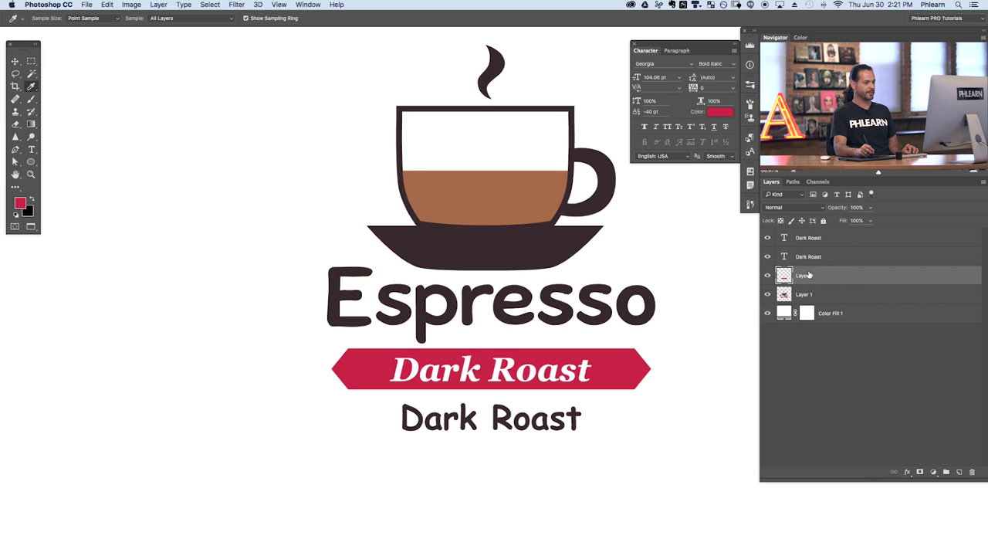
left_click(768, 238)
left_click(768, 238)
left_click(767, 238)
left_click(767, 238)
Step: Select the white banner text layer with the Move tool and hide the "Dark Roast" line below the banner
left_click(803, 237)
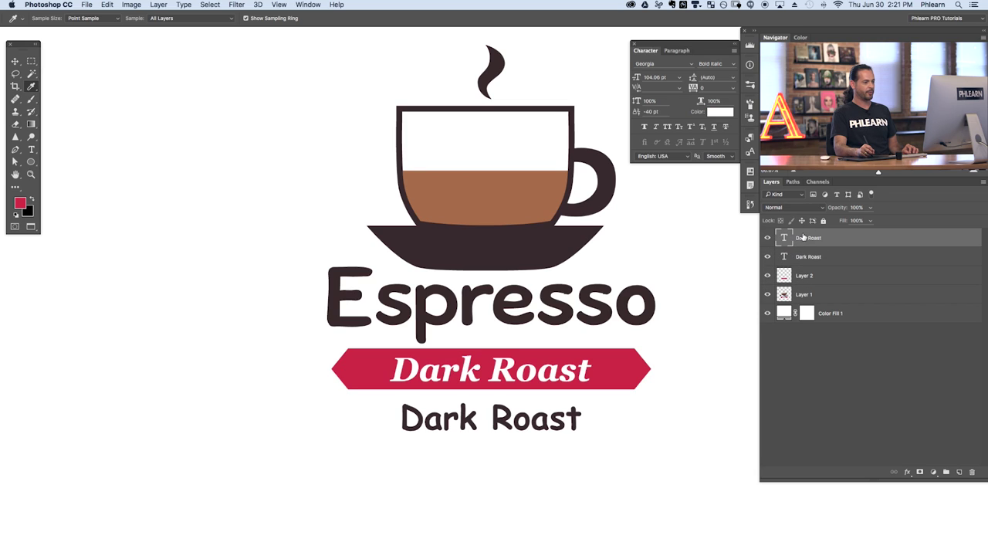
key("v")
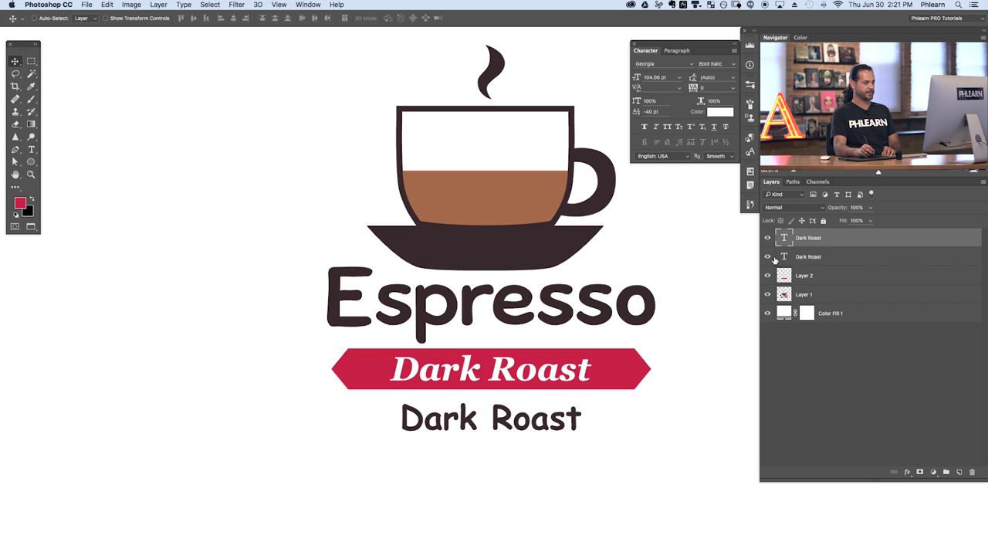
left_click(768, 257)
left_click_drag(706, 337, 639, 374)
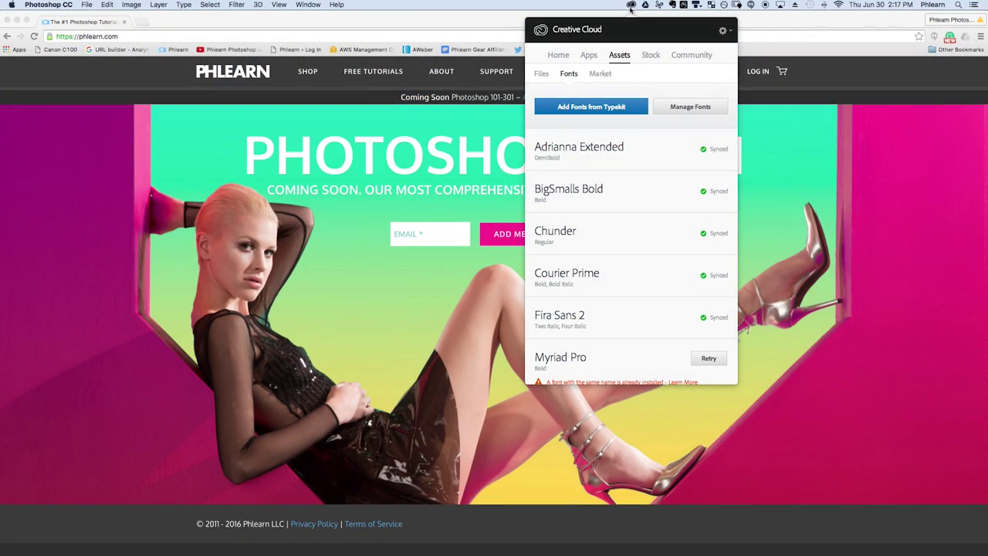
Step: Switch to Creative Cloud, view the Typekit library in the browser and return to the Creative Cloud menu
left_click(590, 56)
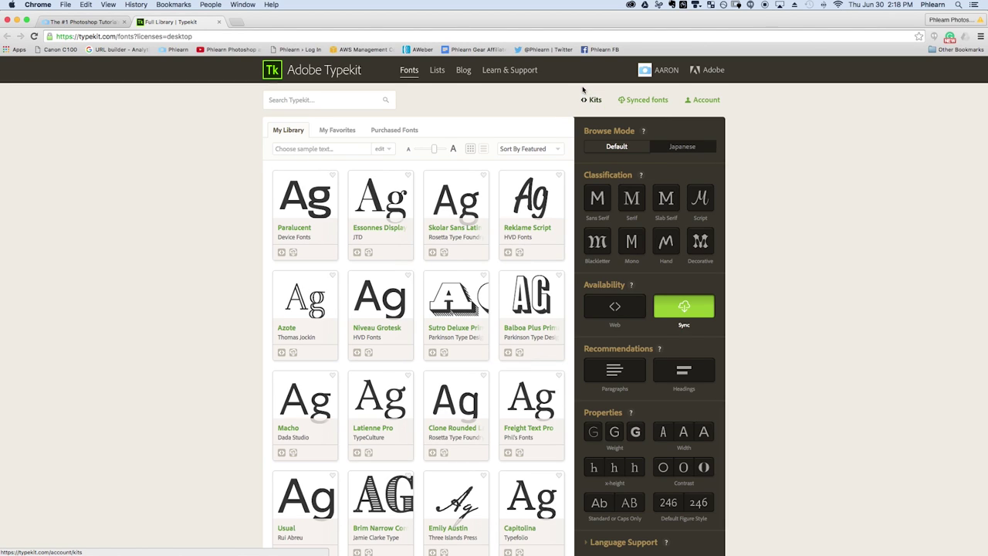
left_click(631, 5)
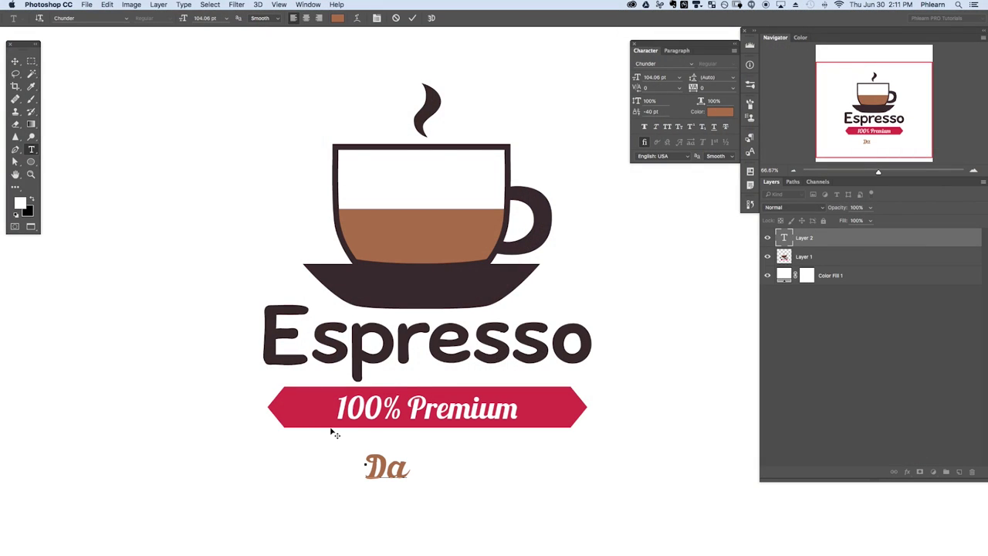
Step: Complete the brown "Dark Roast" text in Chunder below the banner and commit it
type("rk Roast")
key("ctrl+Return")
key("v")
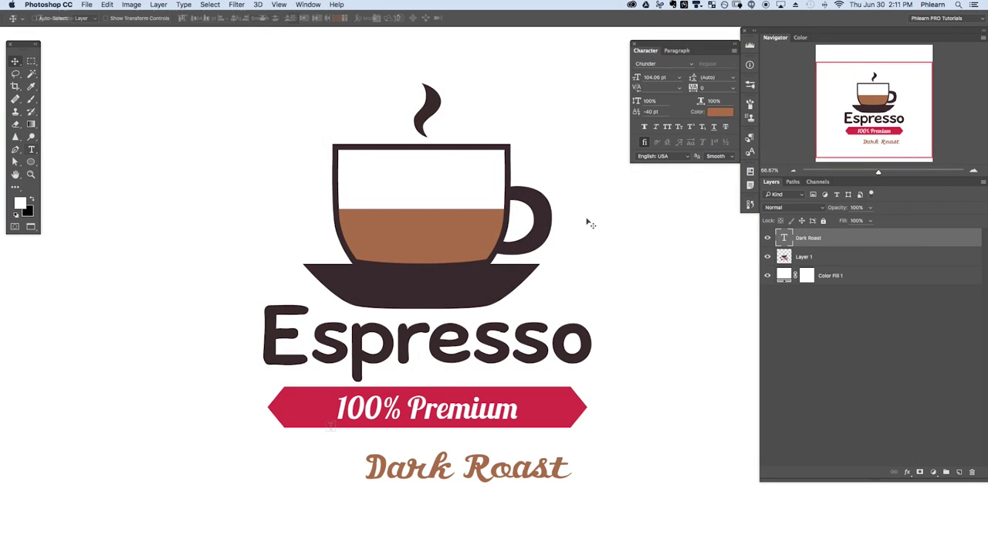
Step: Browse the installed fonts for an alternative to Chunder for the "Dark Roast" text
left_click(690, 64)
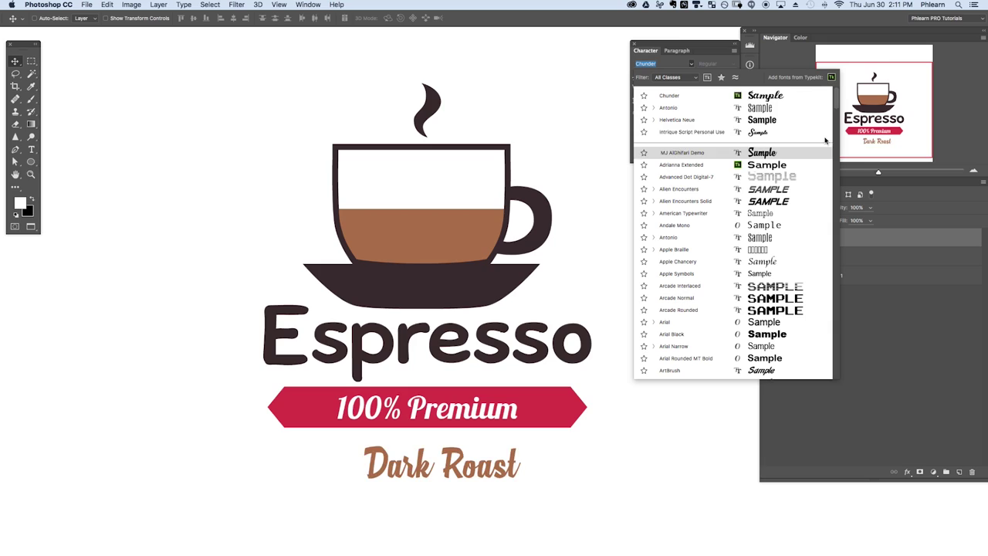
scroll(830, 207, "down", 10)
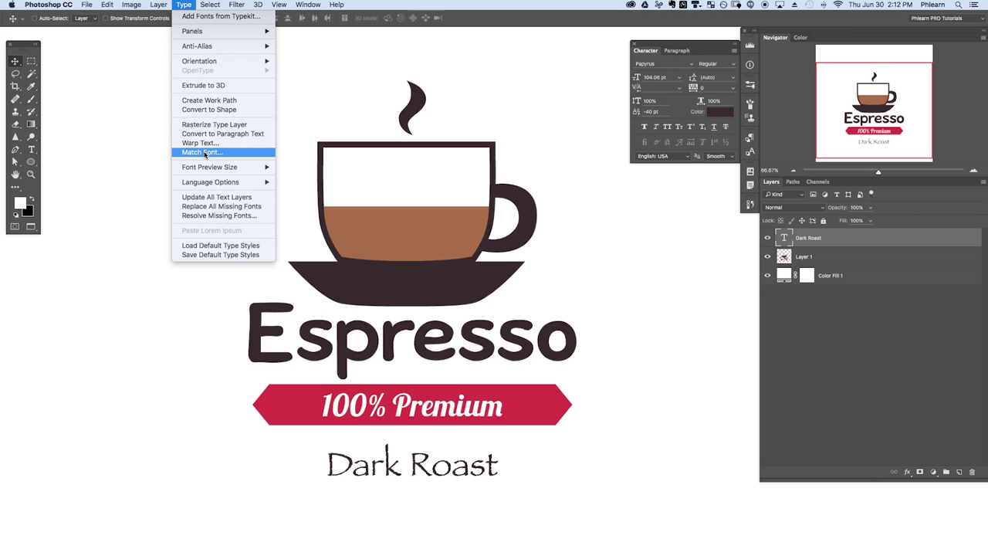
Step: Start Match Font for the "Dark Roast" text and adjust the sampling frame around the logo lettering
left_click(207, 152)
left_click_drag(155, 330, 244, 330)
left_click_drag(415, 367, 415, 384)
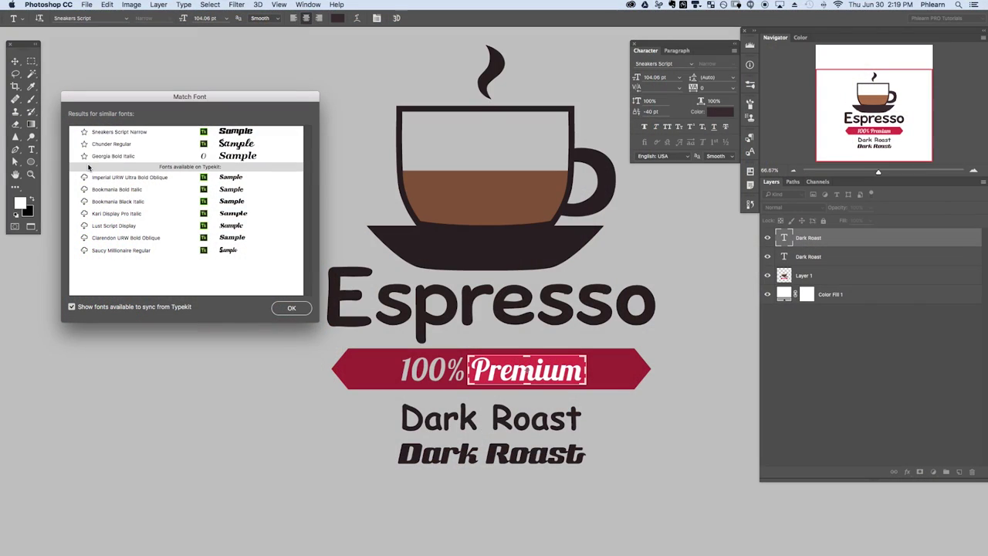
Step: Sync the Typekit matches Imperial URW Ultra Bold Oblique, Bookmania Bold Italic and Bookmania Black Italic for the lower "Dark Roast" line
left_click(85, 178)
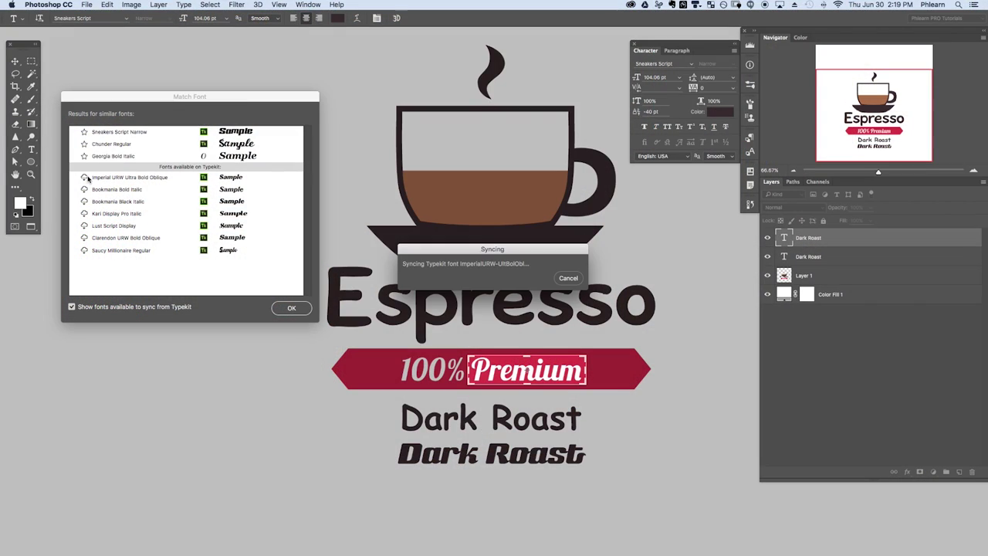
left_click(85, 190)
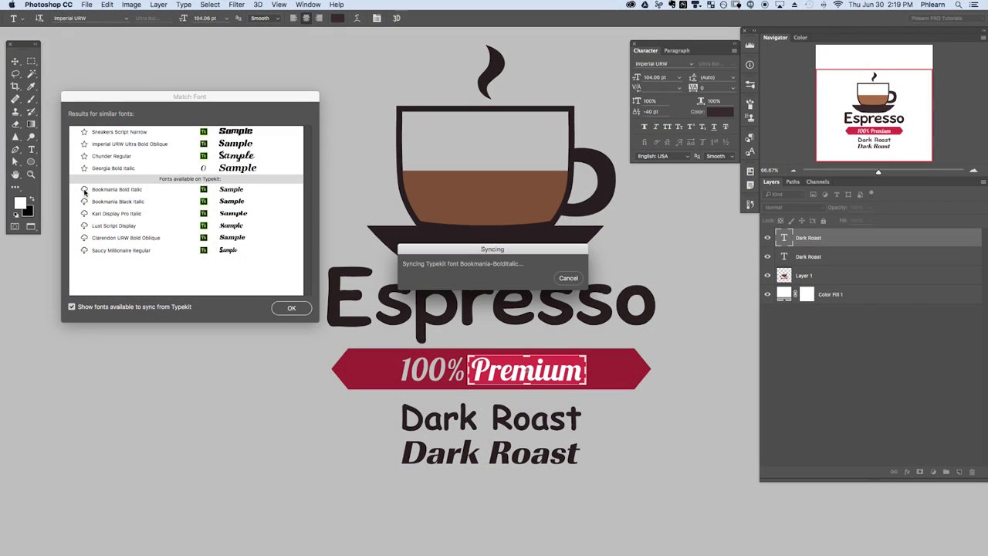
left_click(83, 202)
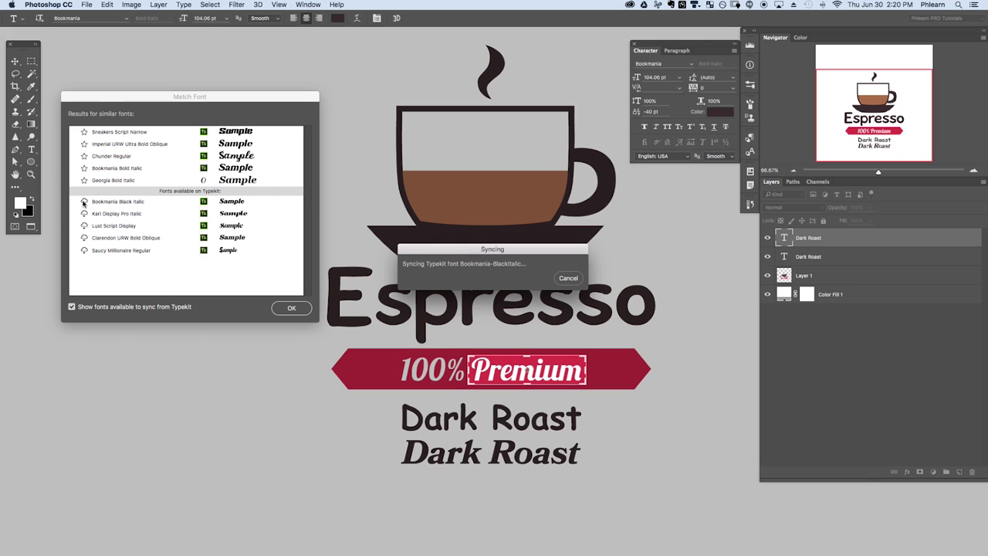